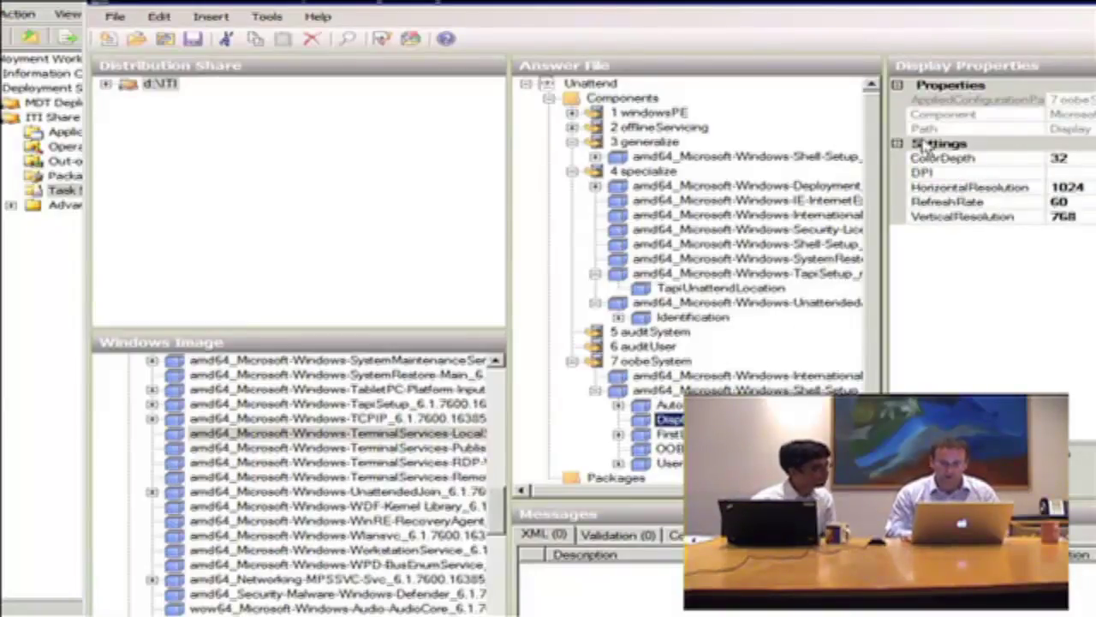
- Delete the Display settings from the oobeSystem Shell-Setup component of the answer file
scroll(677, 374, down, 1)
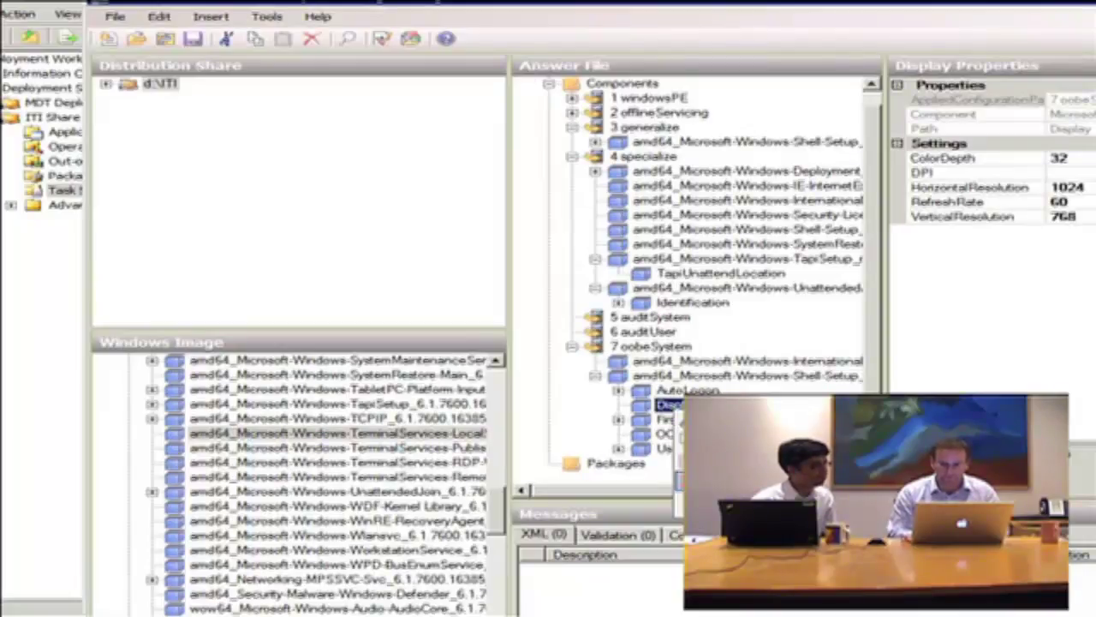
key(Delete)
click(818, 367)
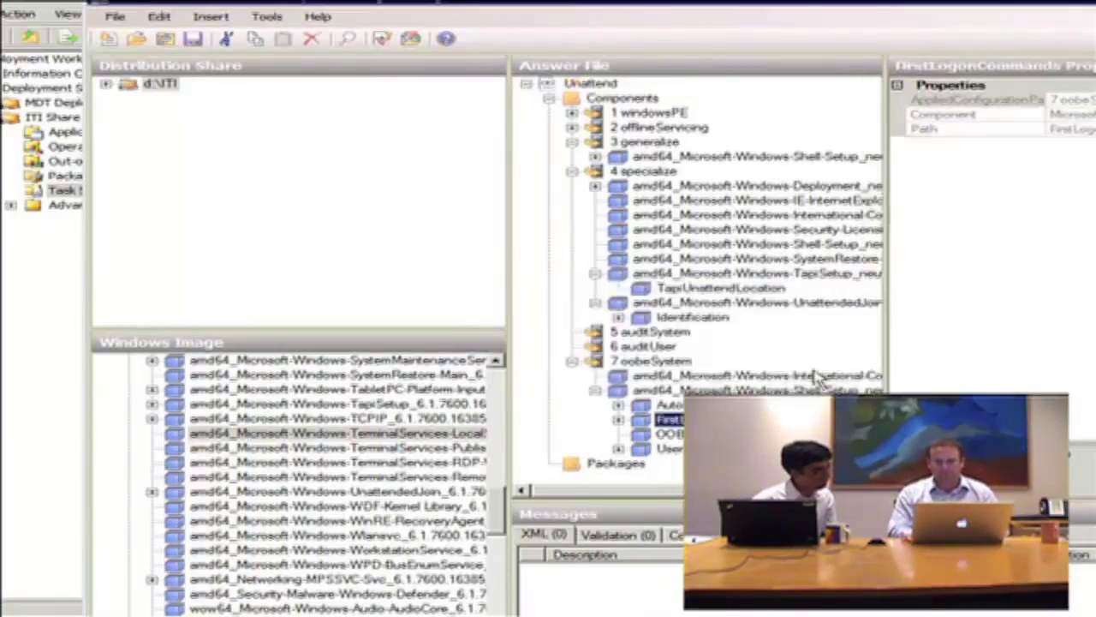
- Examine the OOBE, UserAccounts and FirstLogonCommands entries of the oobeSystem Shell-Setup component, including the individual synchronous commands
click(670, 435)
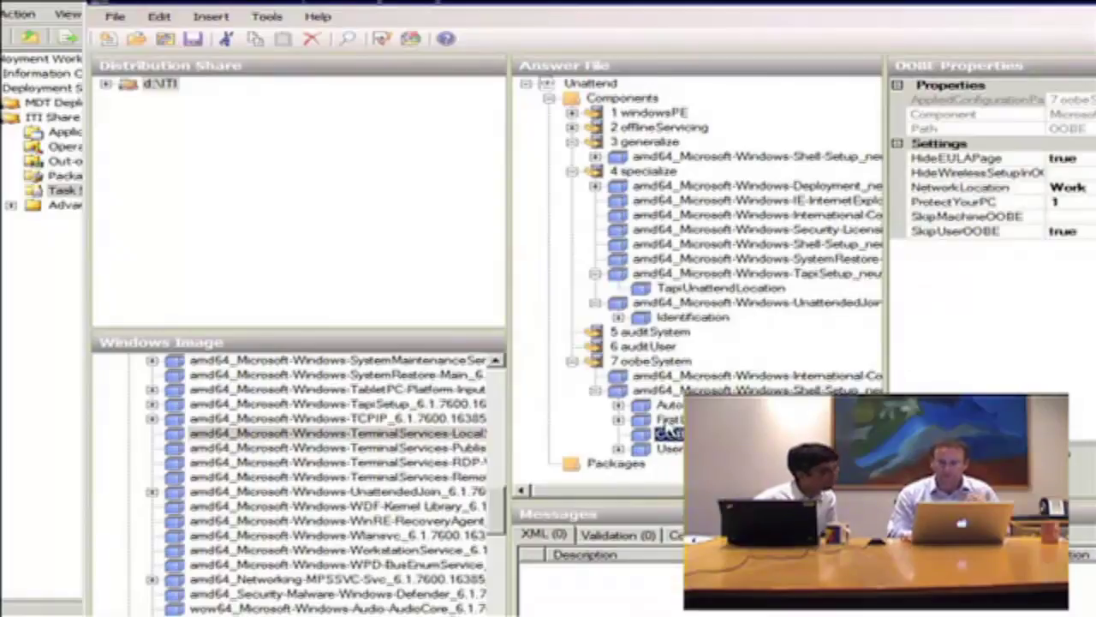
double_click(670, 420)
click(677, 435)
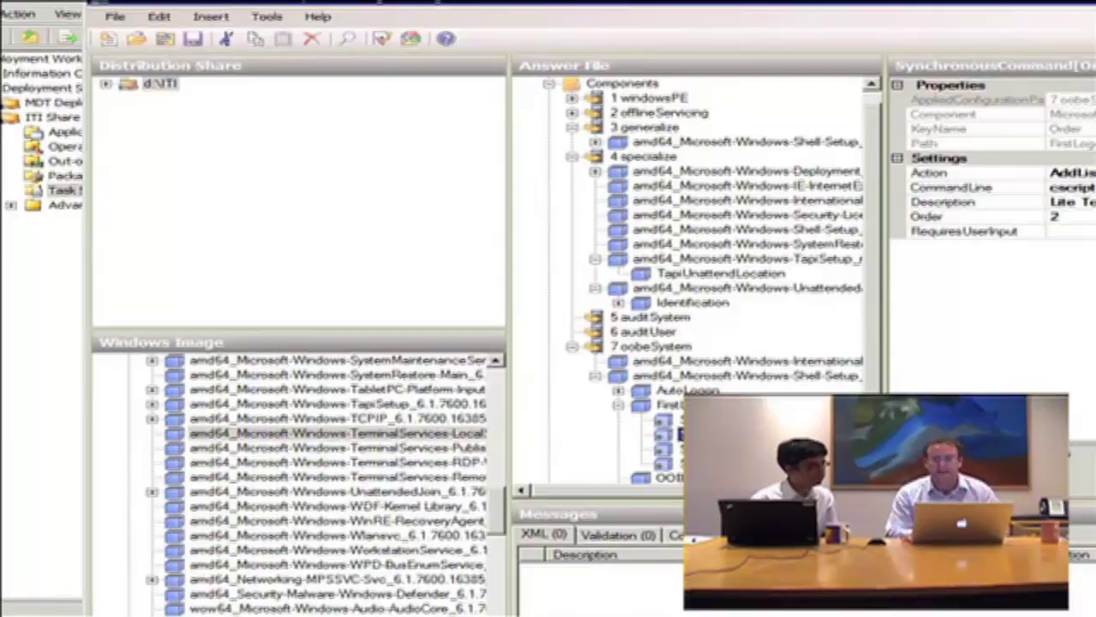
click(682, 420)
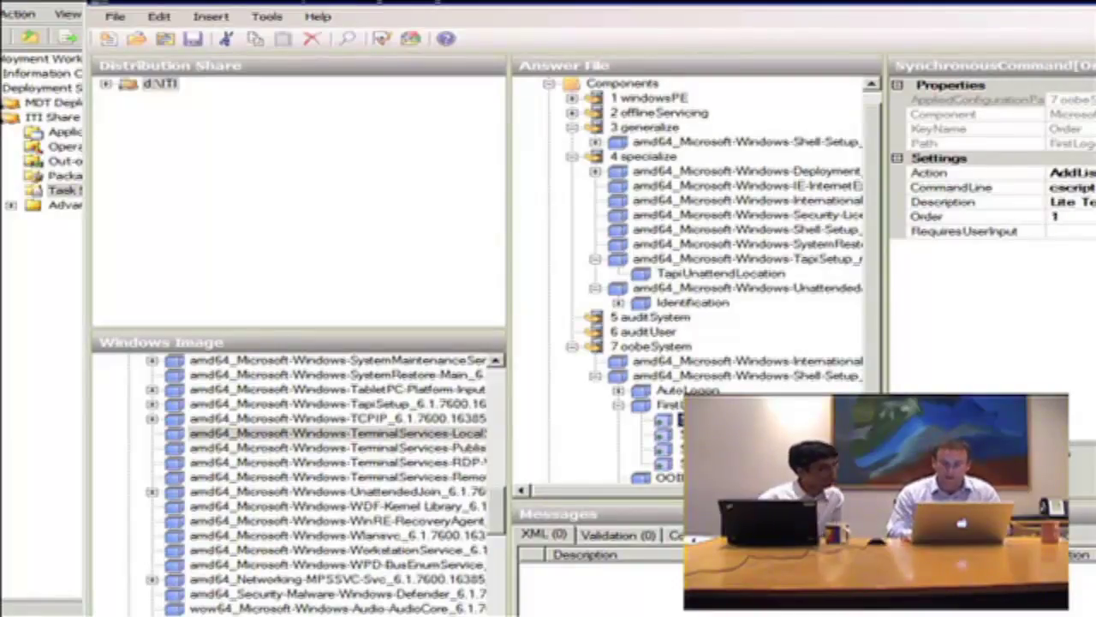
key(Down)
key(Down)
key(Down)
key(Down)
key(Down)
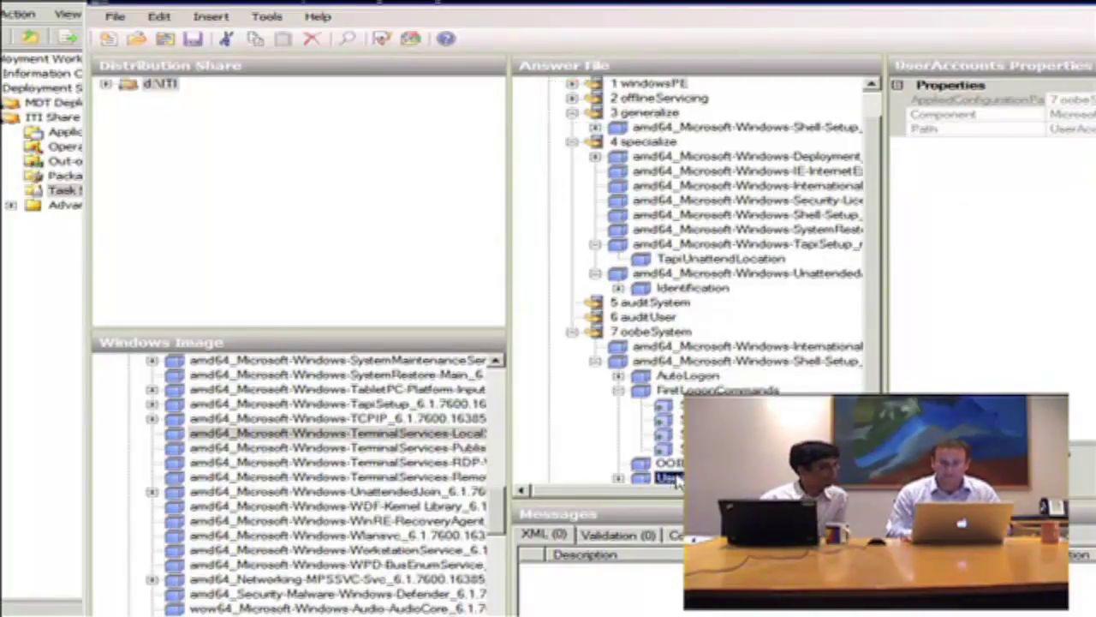
key(Up)
key(Up)
key(Up)
key(Up)
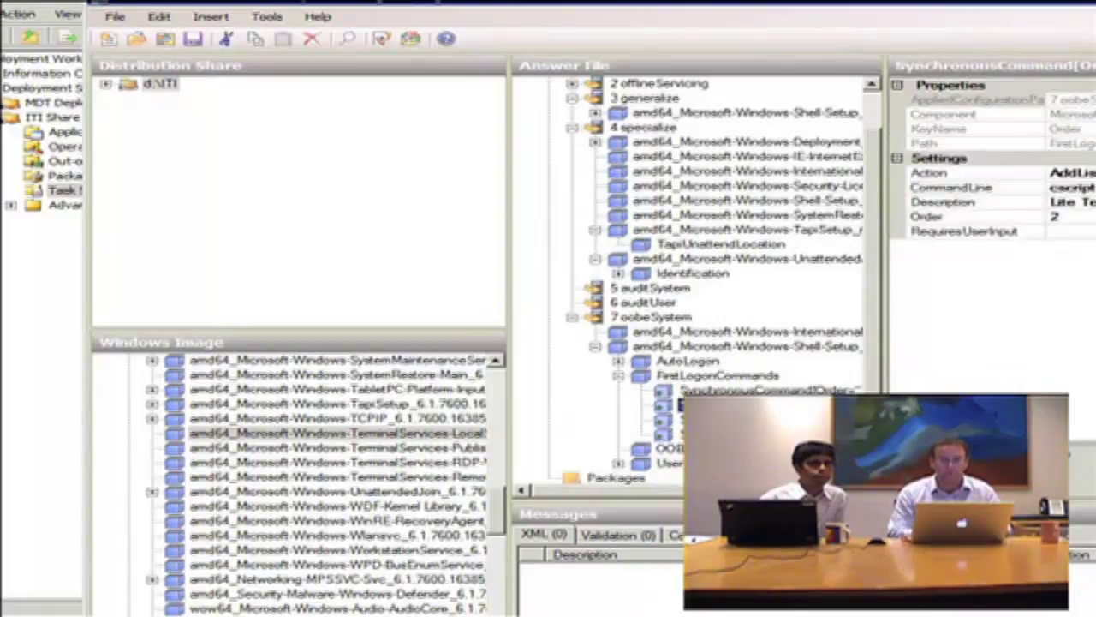
- Save the answer file, close Windows System Image Manager and return to the task sequence's general properties
click(192, 39)
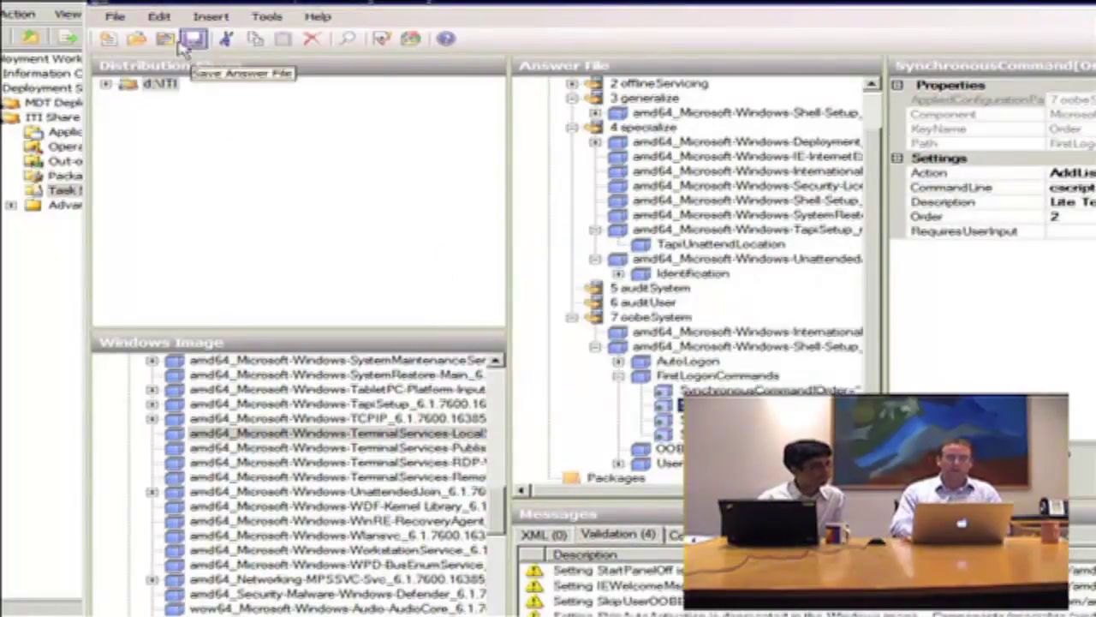
click(99, 5)
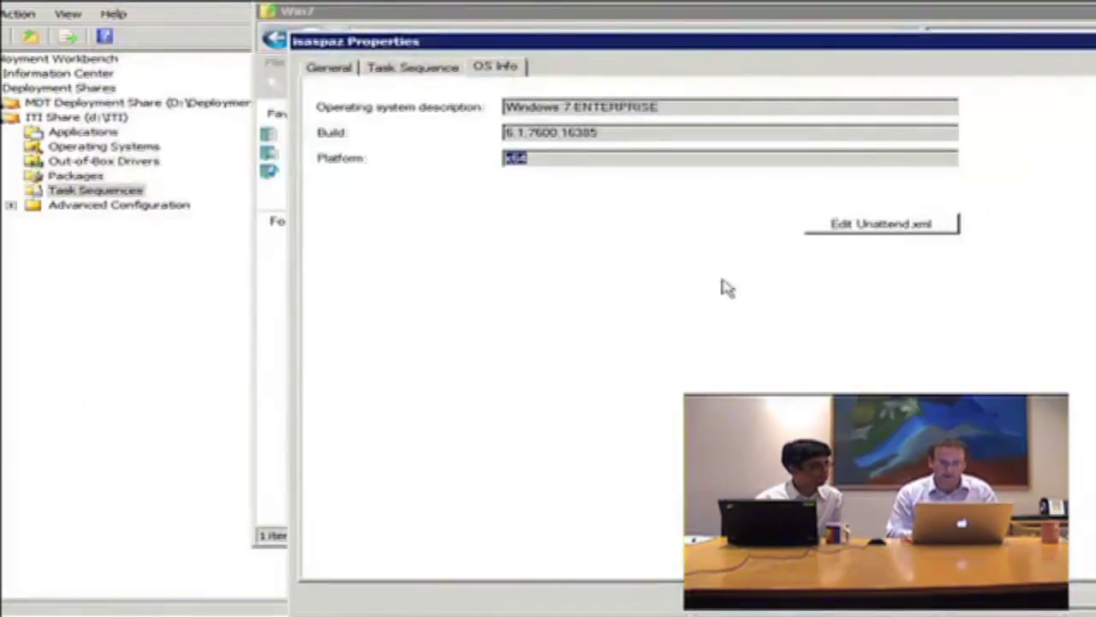
click(393, 74)
click(351, 69)
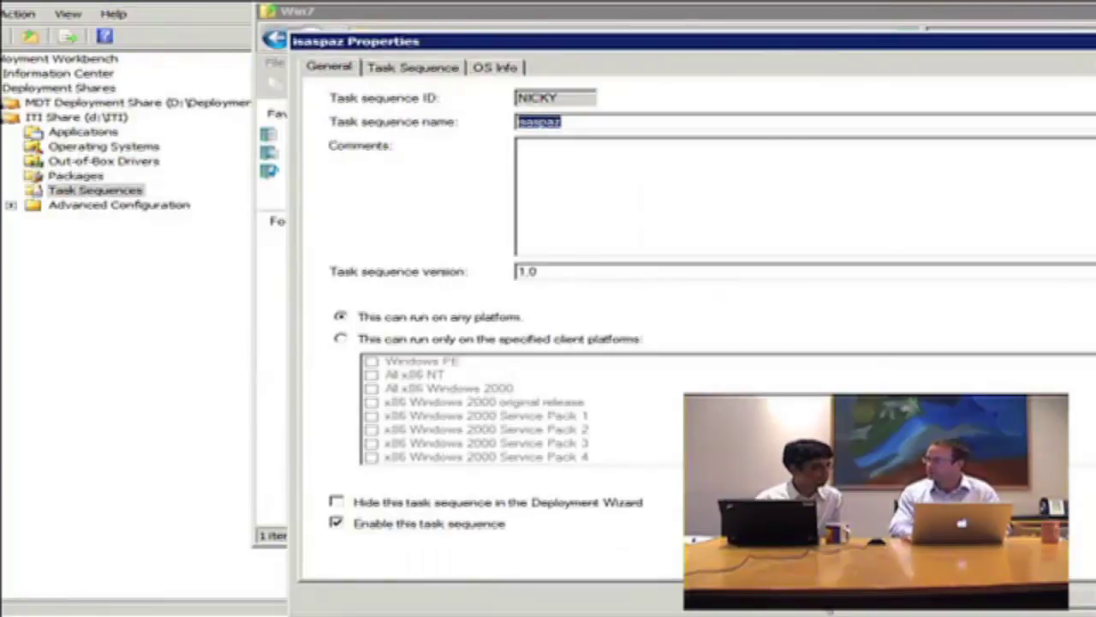
- Return to Deployment Workbench and open the rules in the properties of the ITI Share (d:\ITI) deployment share
key(alt+Tab)
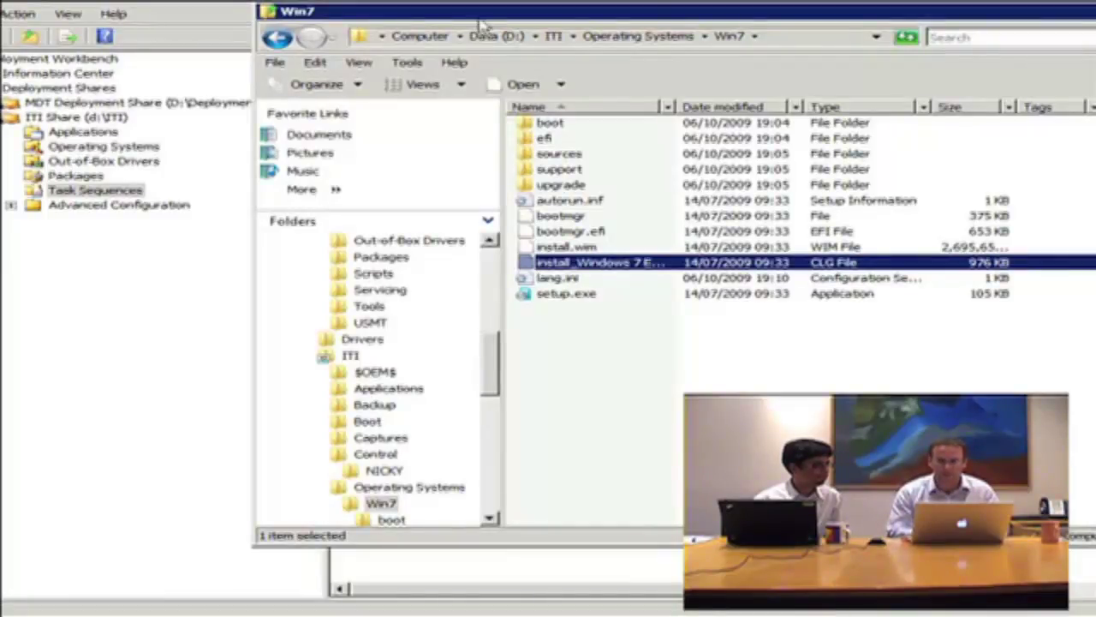
key(super+space)
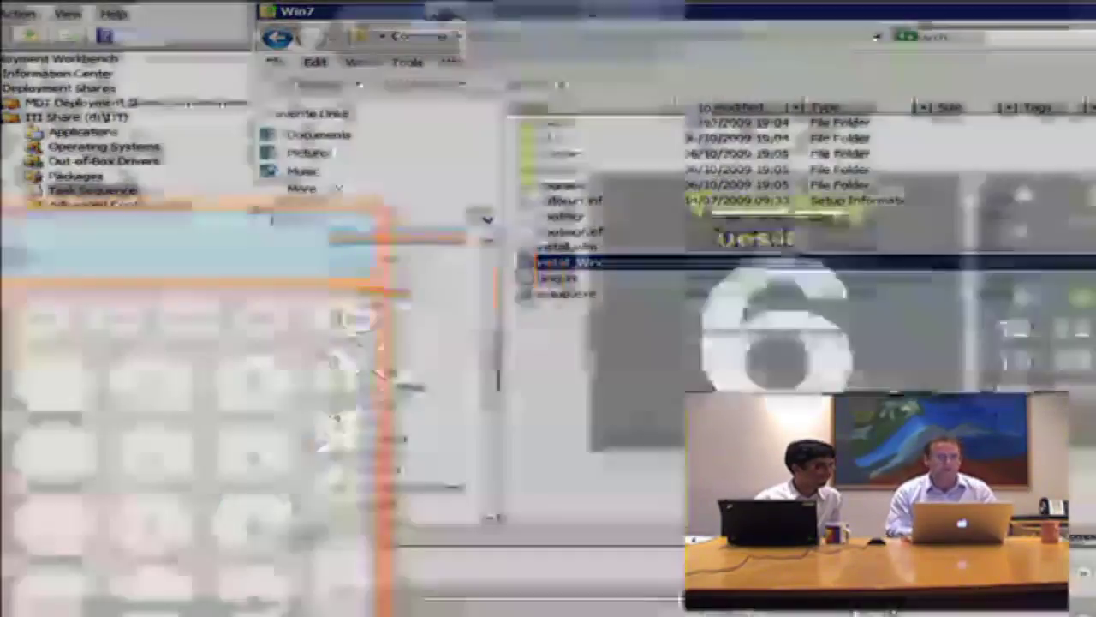
key(alt+Tab)
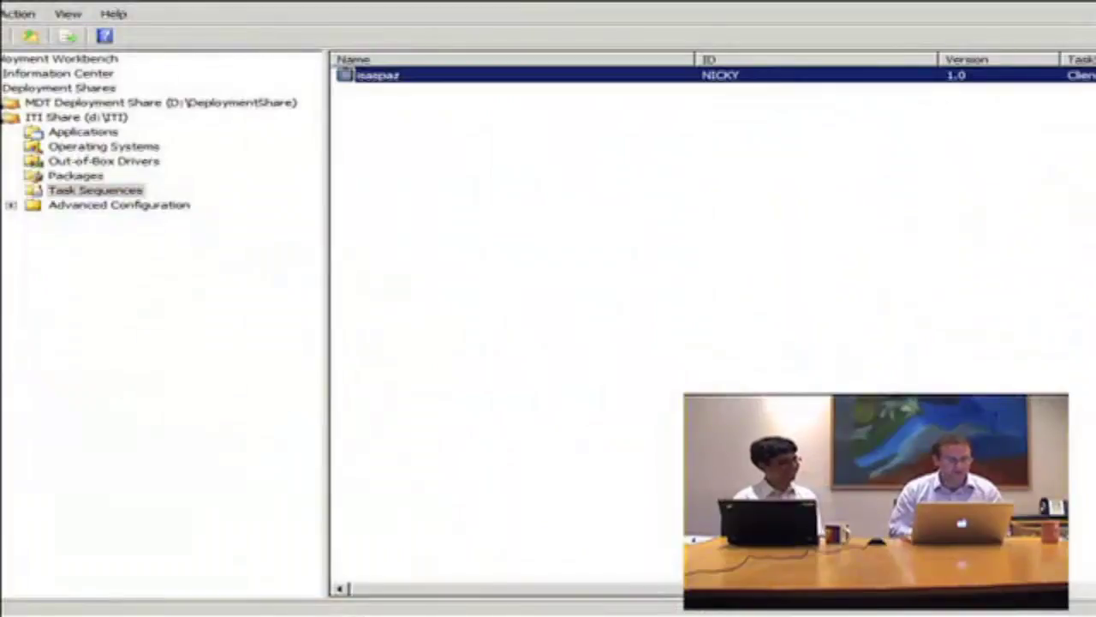
double_click(90, 118)
double_click(92, 121)
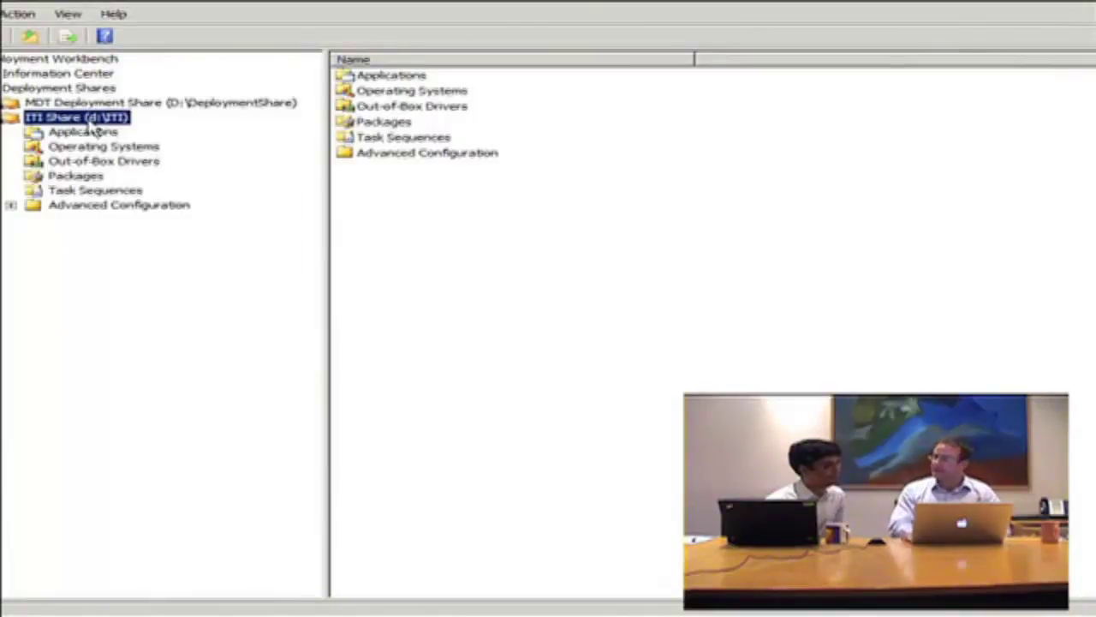
right_click(91, 129)
click(213, 233)
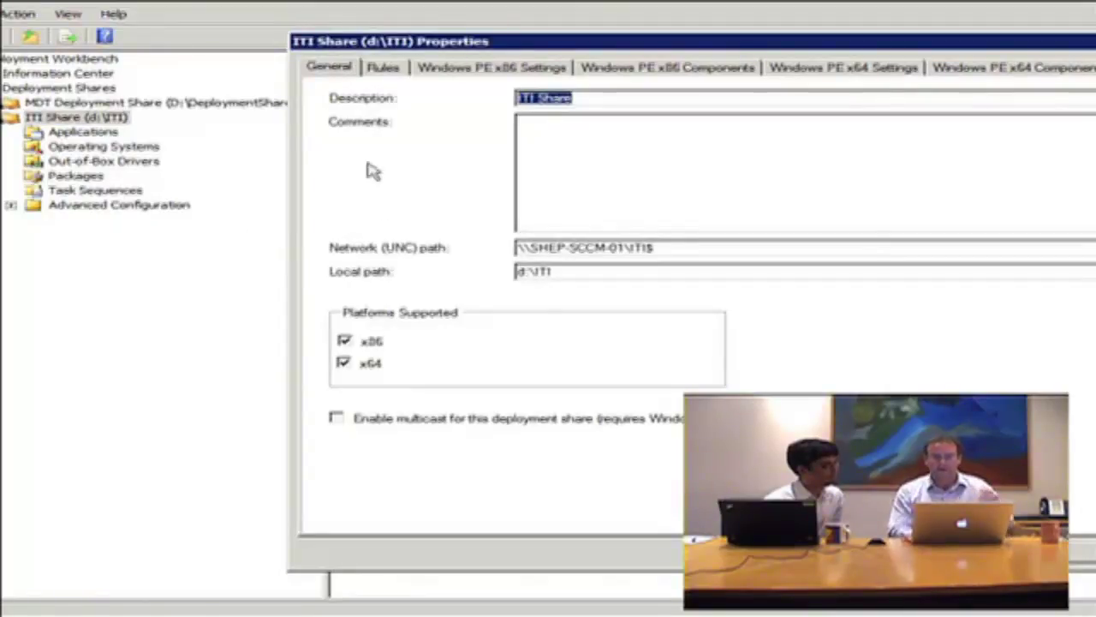
click(381, 69)
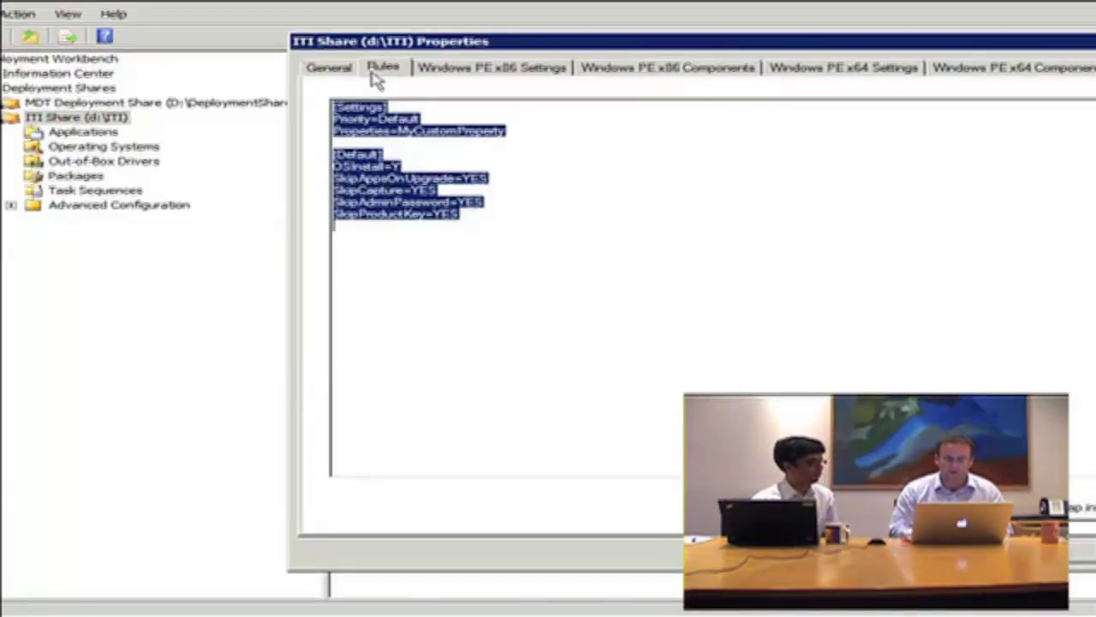
key(super)
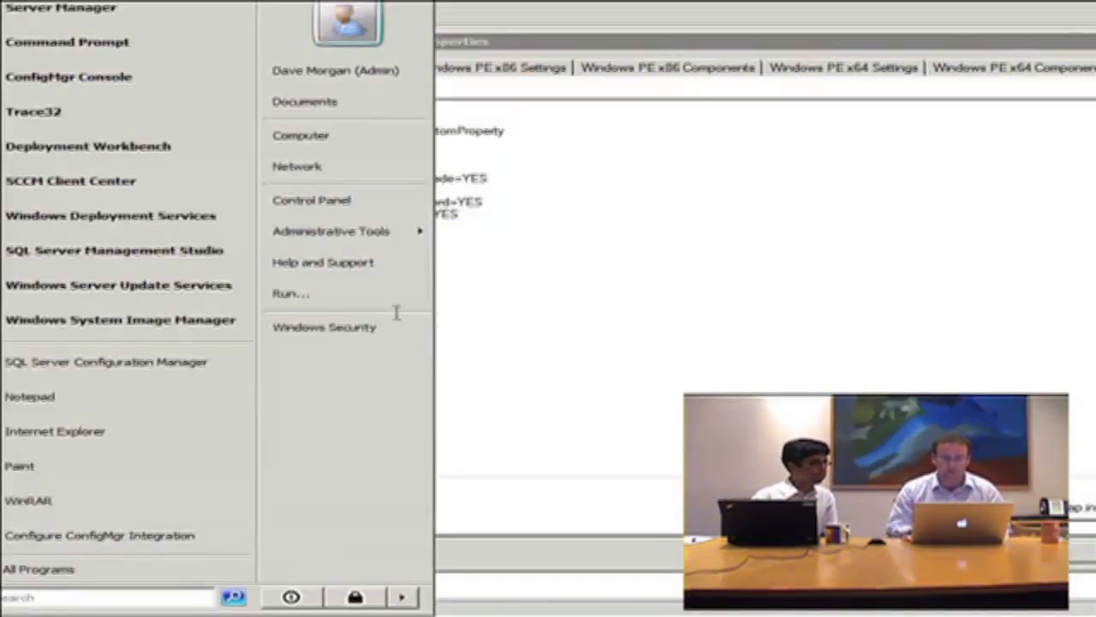
click(360, 297)
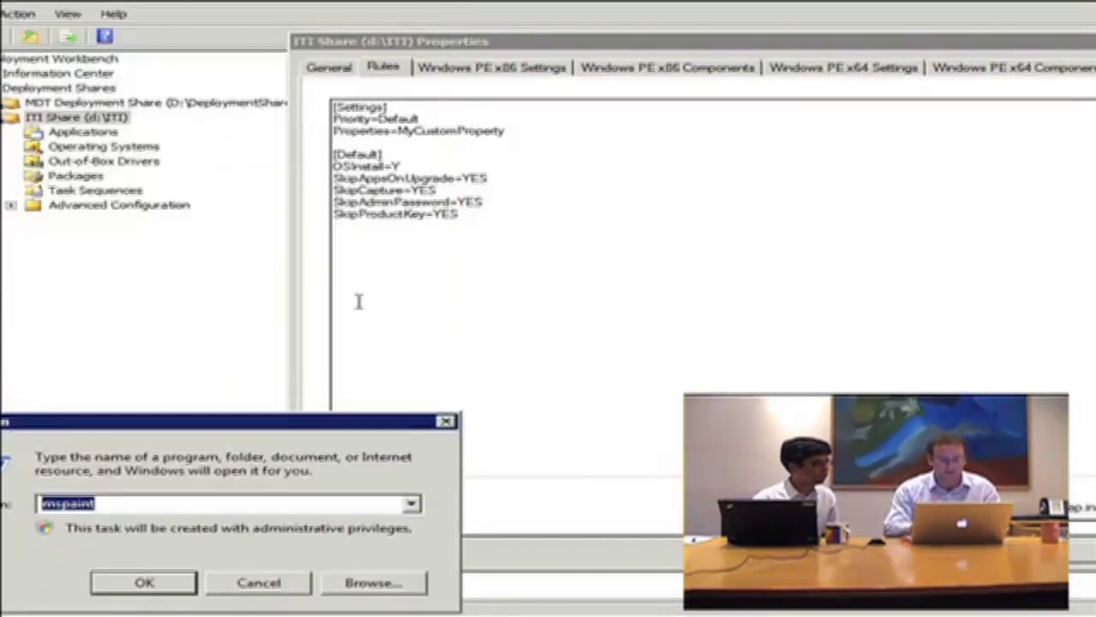
text(c)
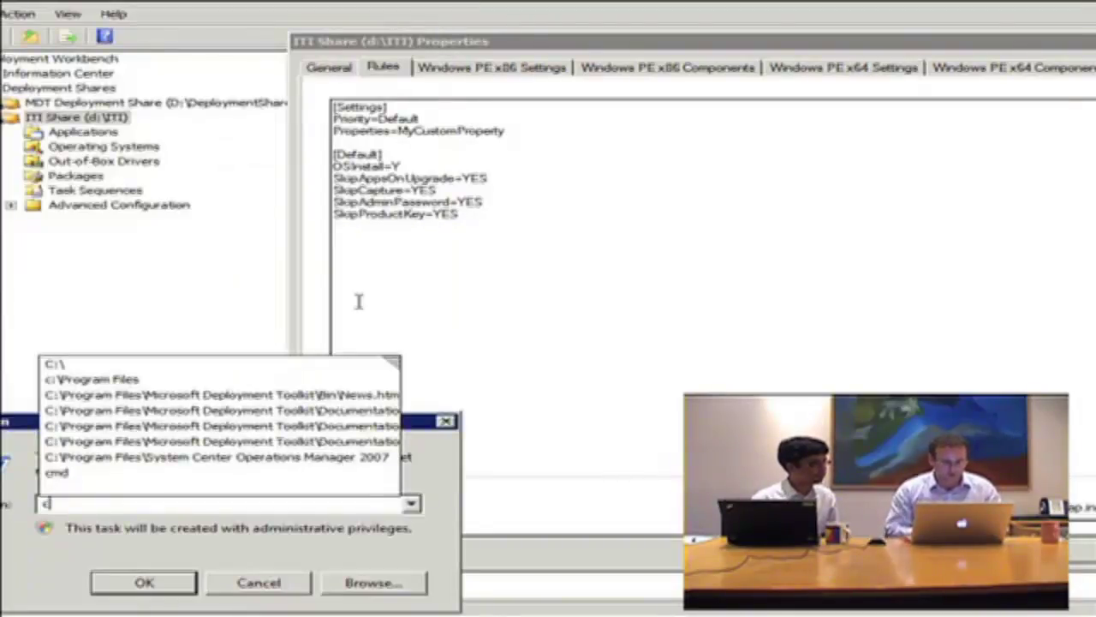
key(BackSpace)
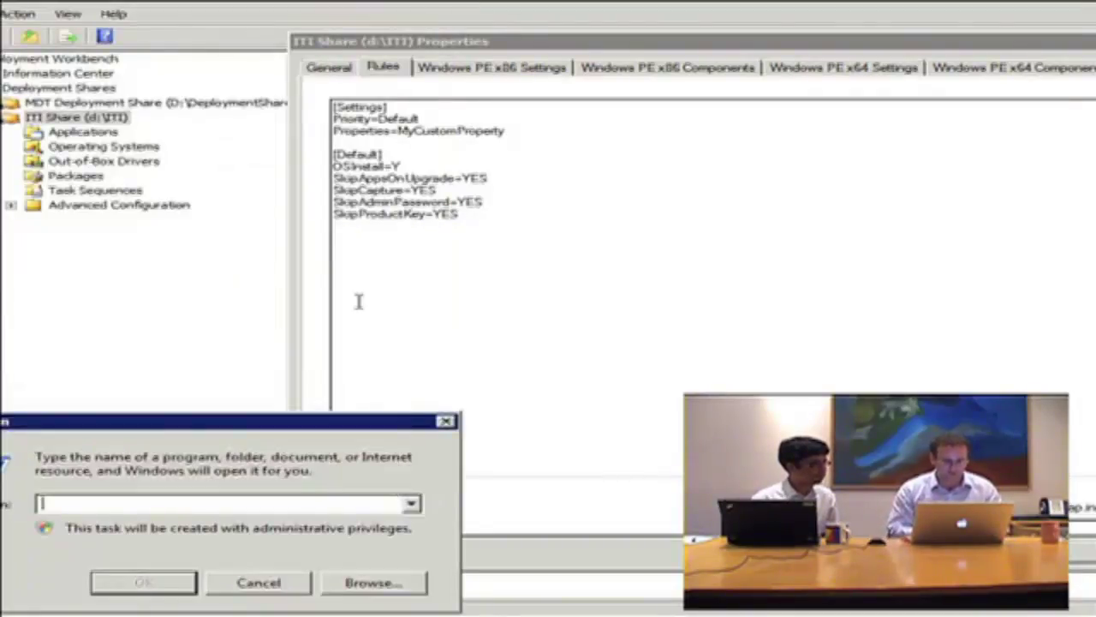
click(215, 591)
- Open Notes.txt from the Documents folder and copy its rules from [Settings] through the _SMSTSORGNAME line
key(super)
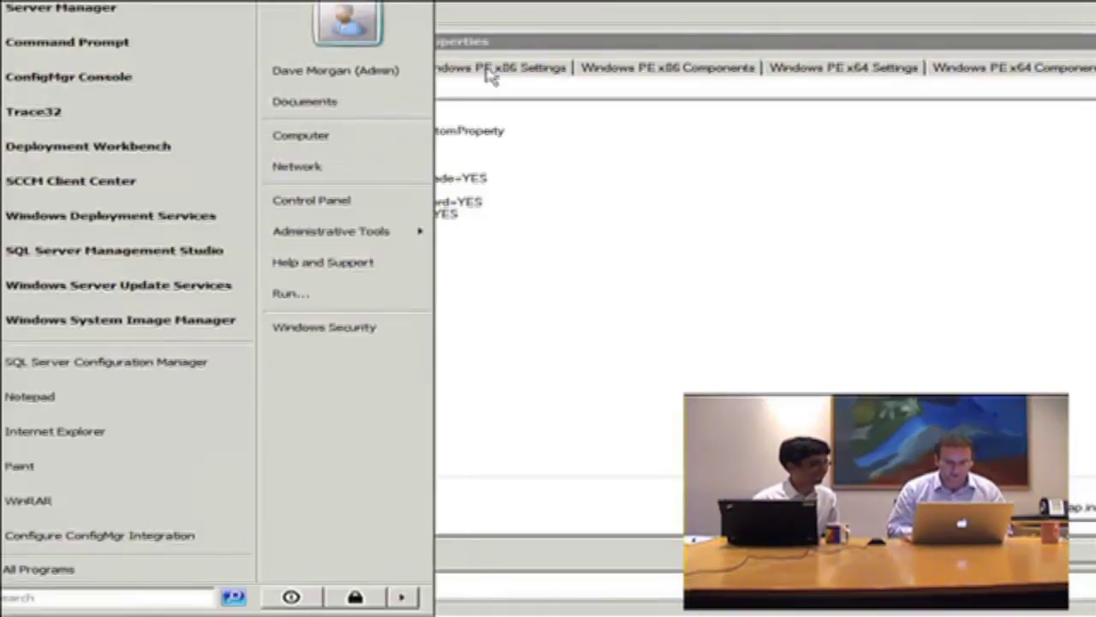
click(405, 107)
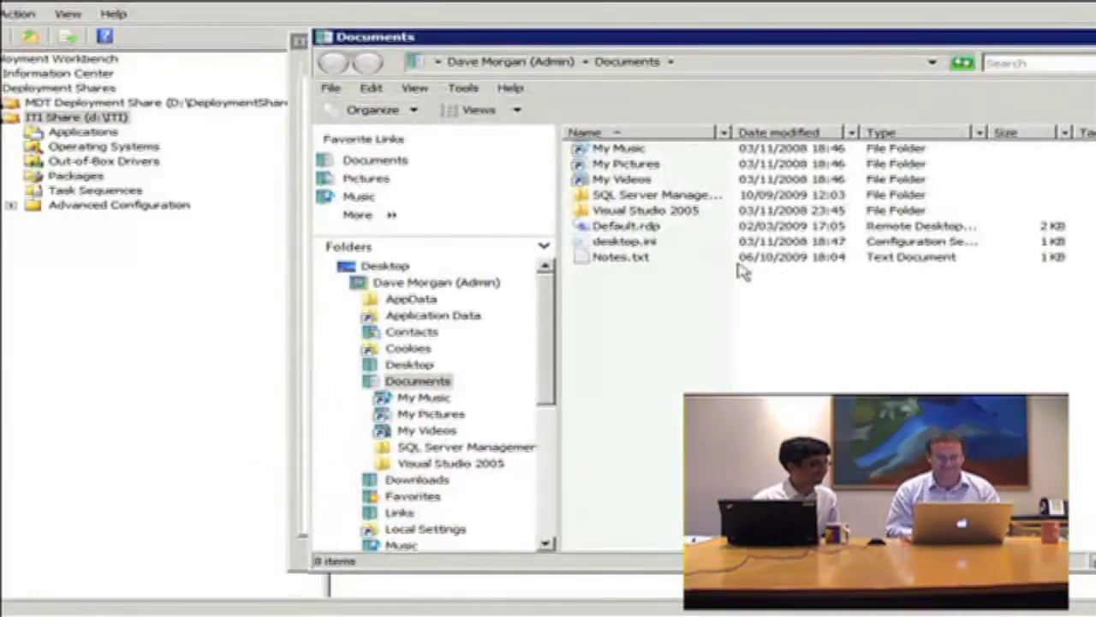
double_click(672, 260)
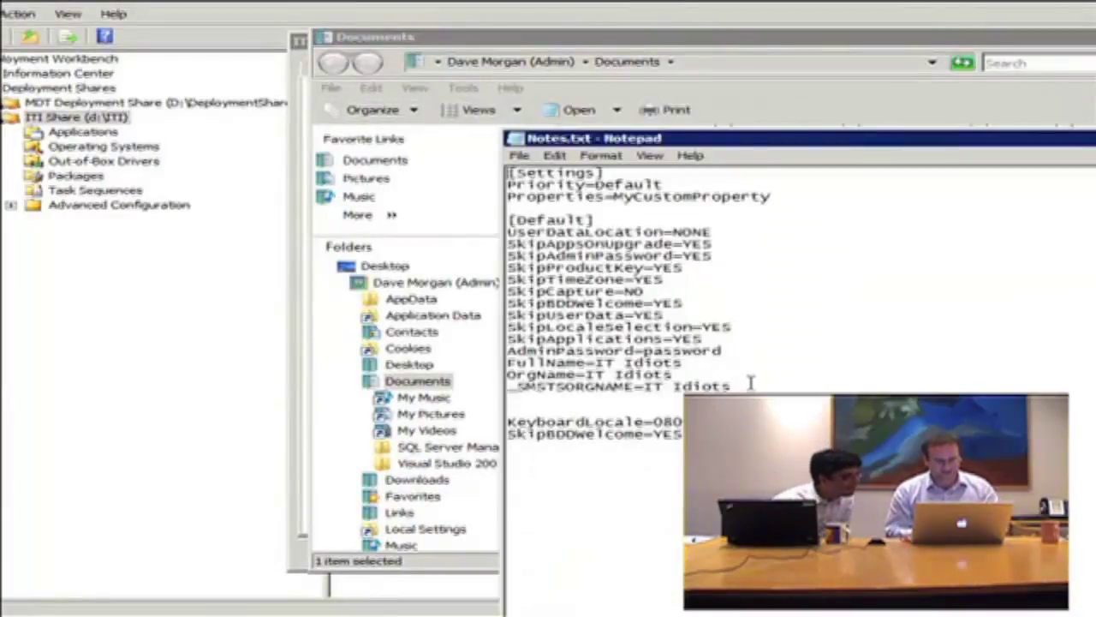
drag(747, 387, 508, 280)
drag(454, 241, 477, 232)
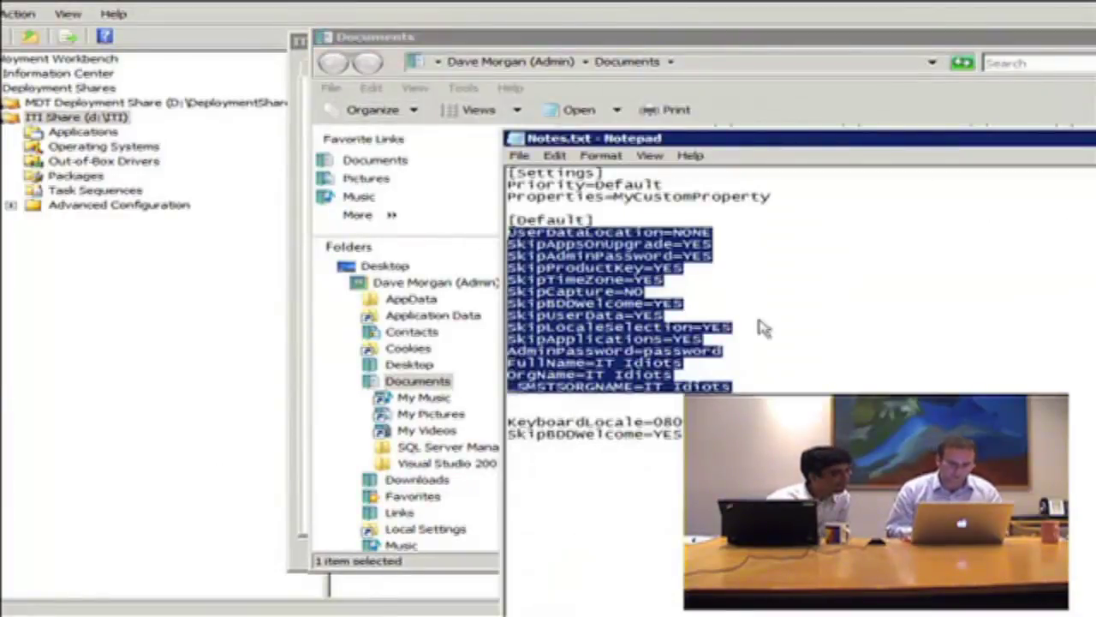
drag(807, 384, 511, 174)
key(ctrl+c)
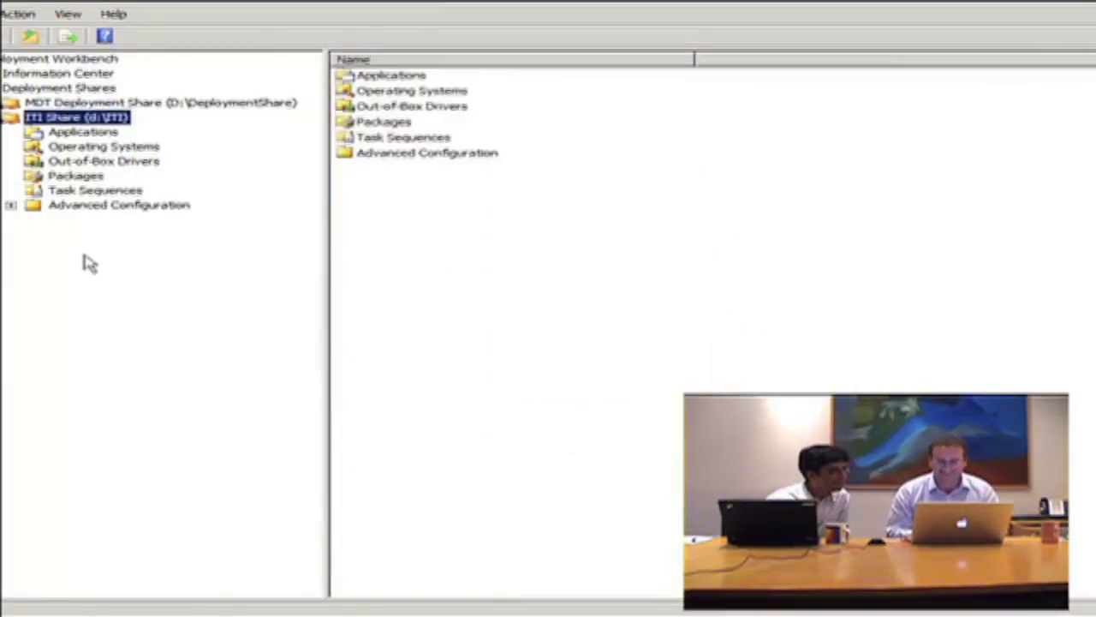
- Replace the ITI Share rules with the copied text, including its administrator password entry, and set SkipCapture to YES
click(87, 263)
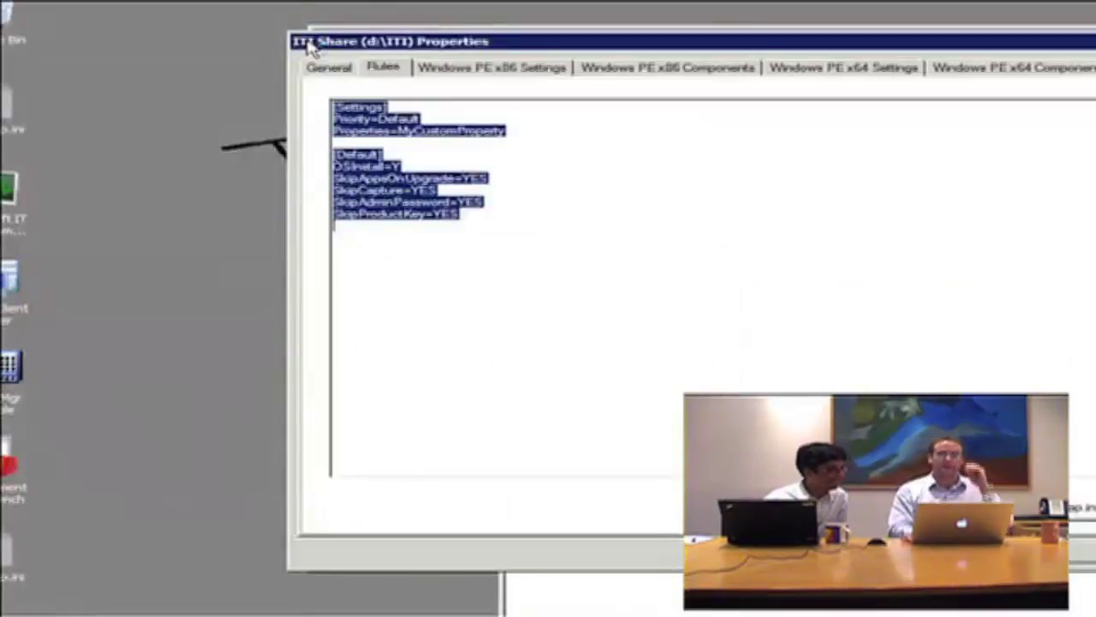
key(ctrl+v)
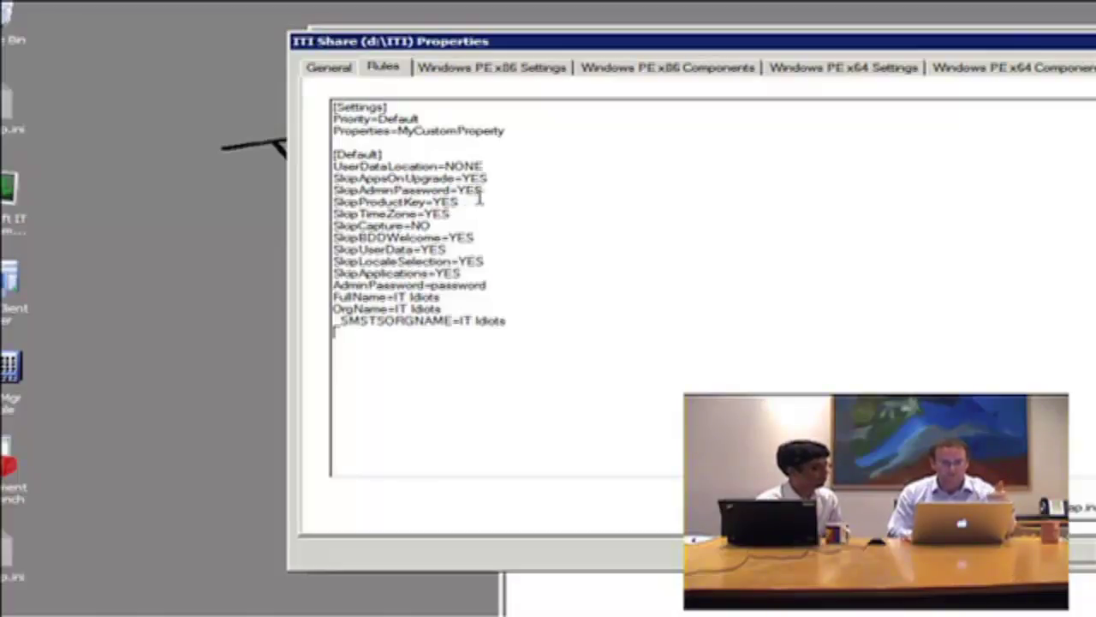
click(483, 286)
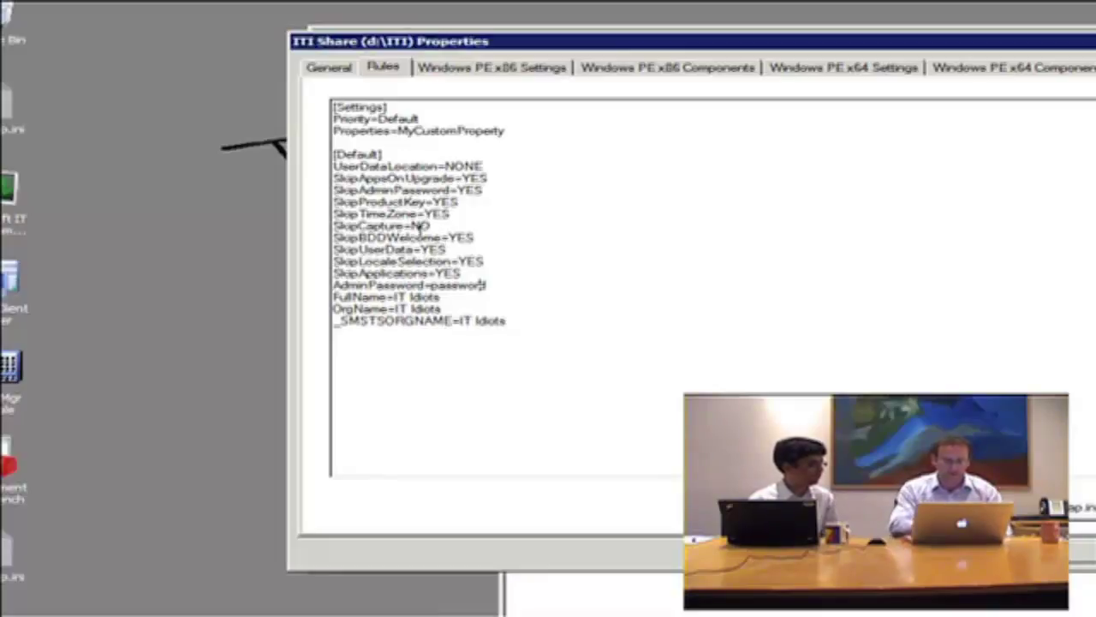
text(YES)
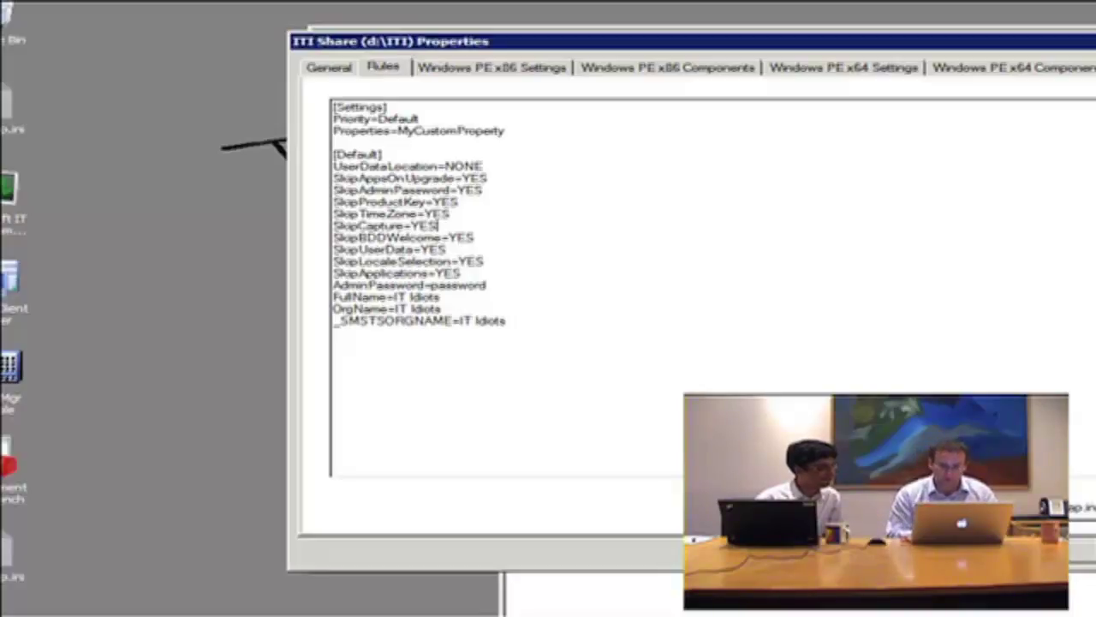
- Add KeyboardLocale=0809:00000809 and SkipBDDWelcome=YES from the notes to the [Default] section of Bootstrap.ini, then save and close the file
key(alt+Tab)
drag(683, 435, 457, 419)
click(457, 422)
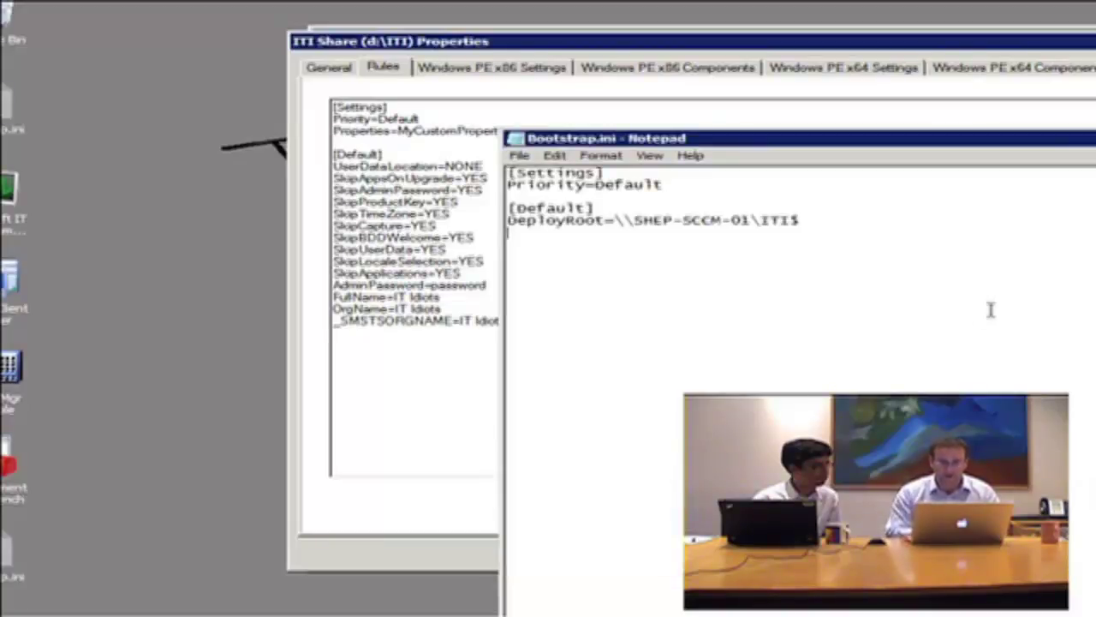
text(KeyboardLocale=0809:00000809 SkipBDDWelcome=YES)
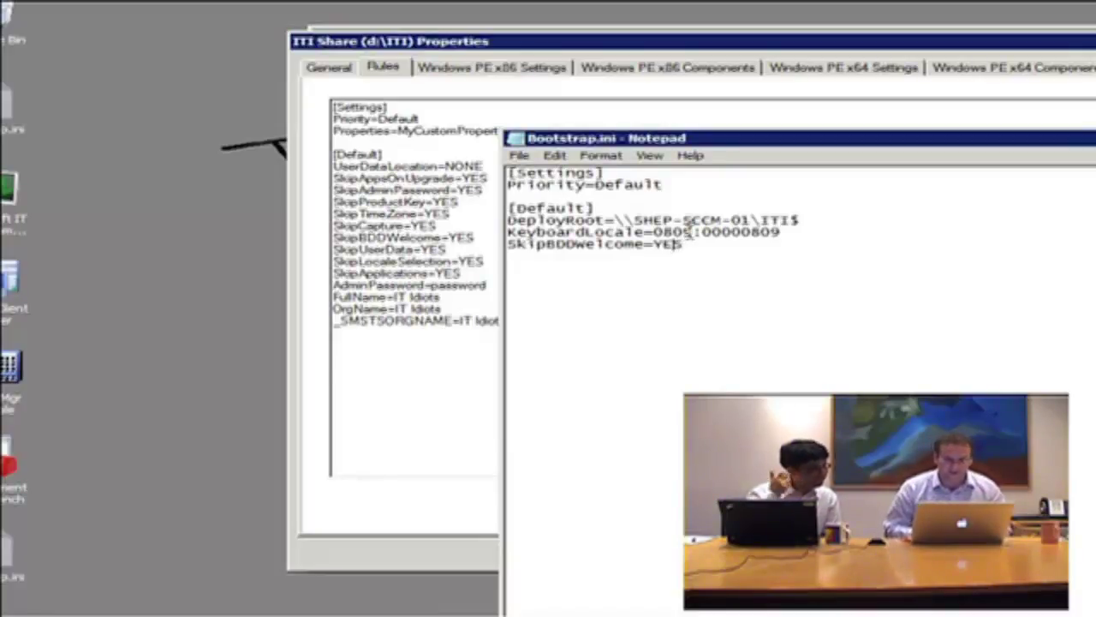
click(519, 155)
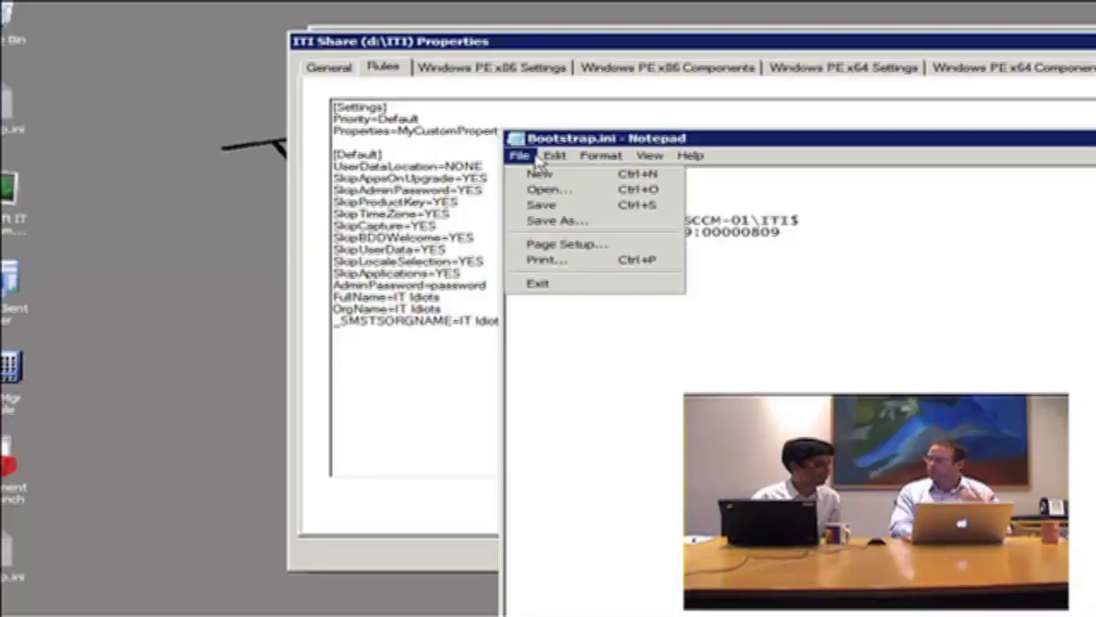
click(546, 206)
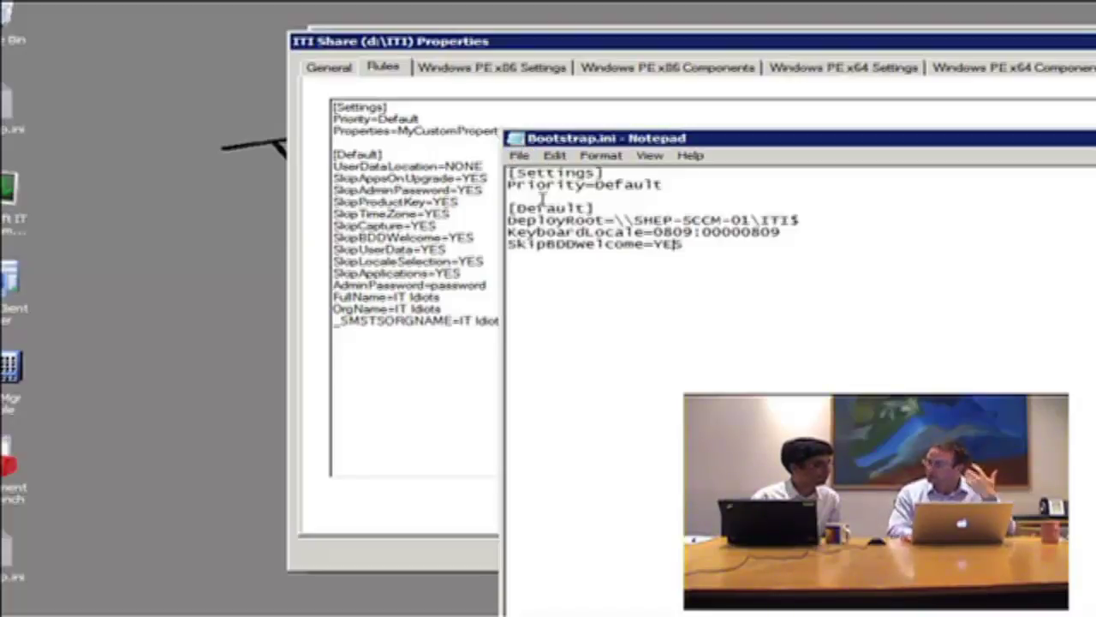
click(454, 214)
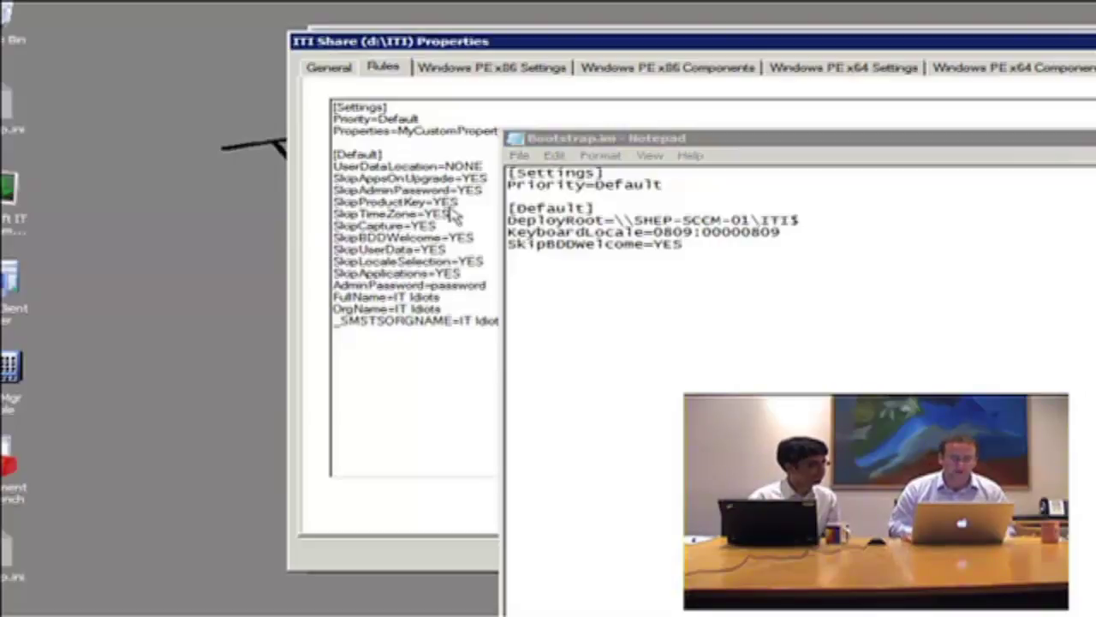
double_click(513, 138)
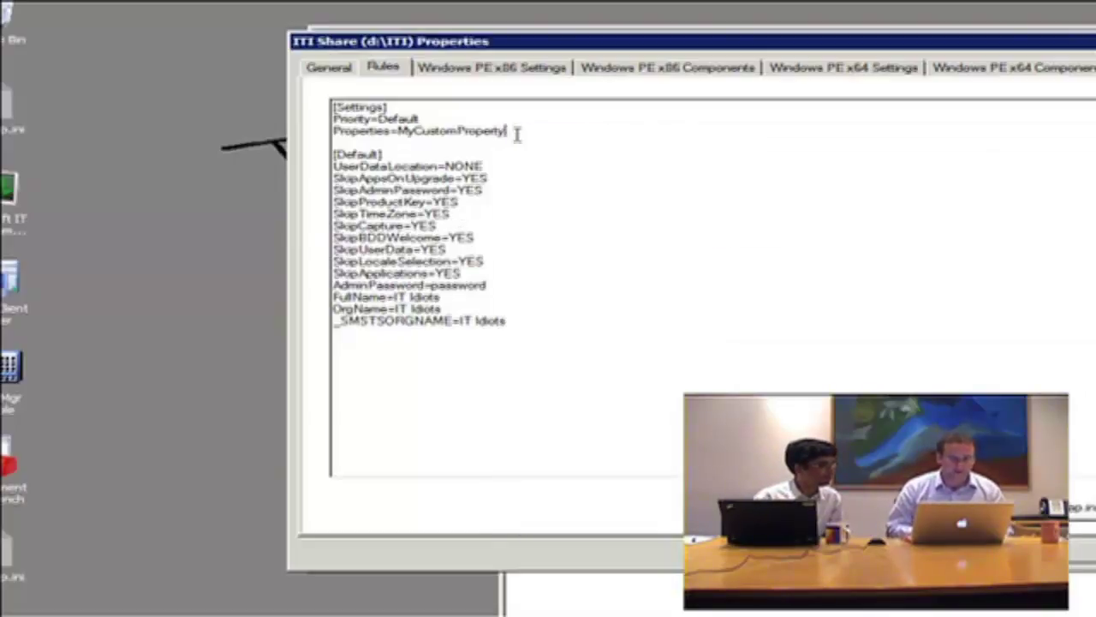
- Remove x86 from the supported platforms of the ITI Share and return to its rules
click(334, 72)
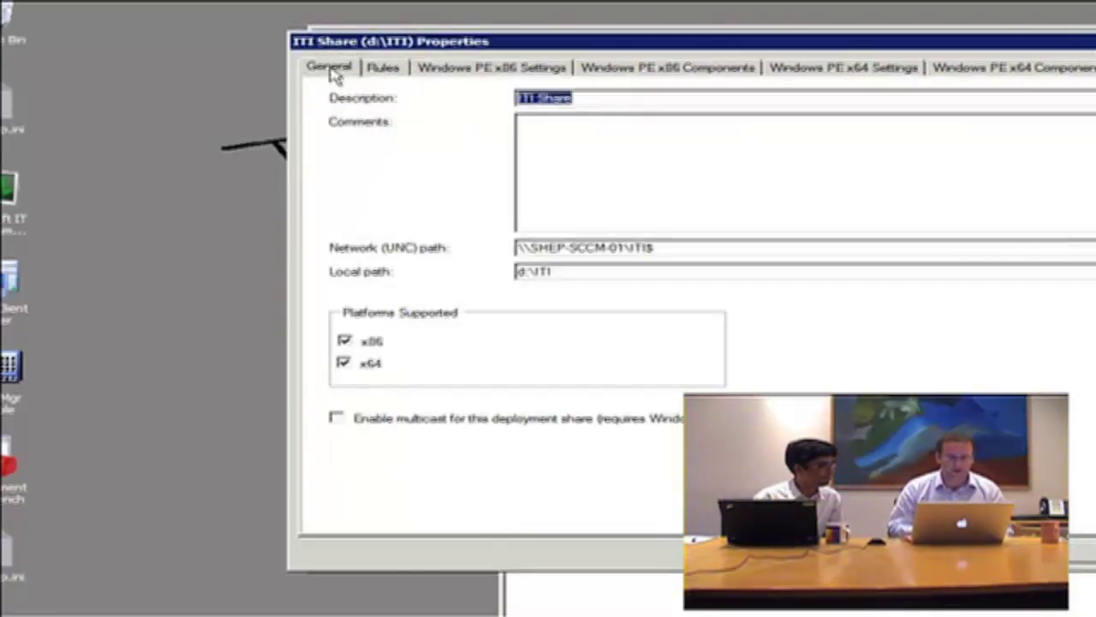
click(345, 341)
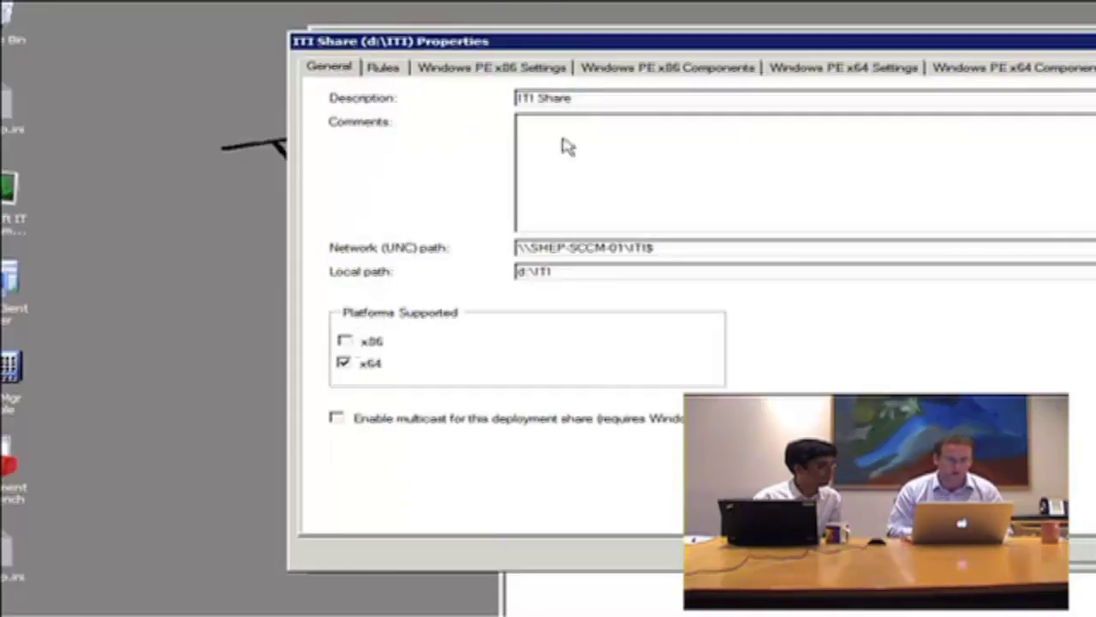
click(392, 68)
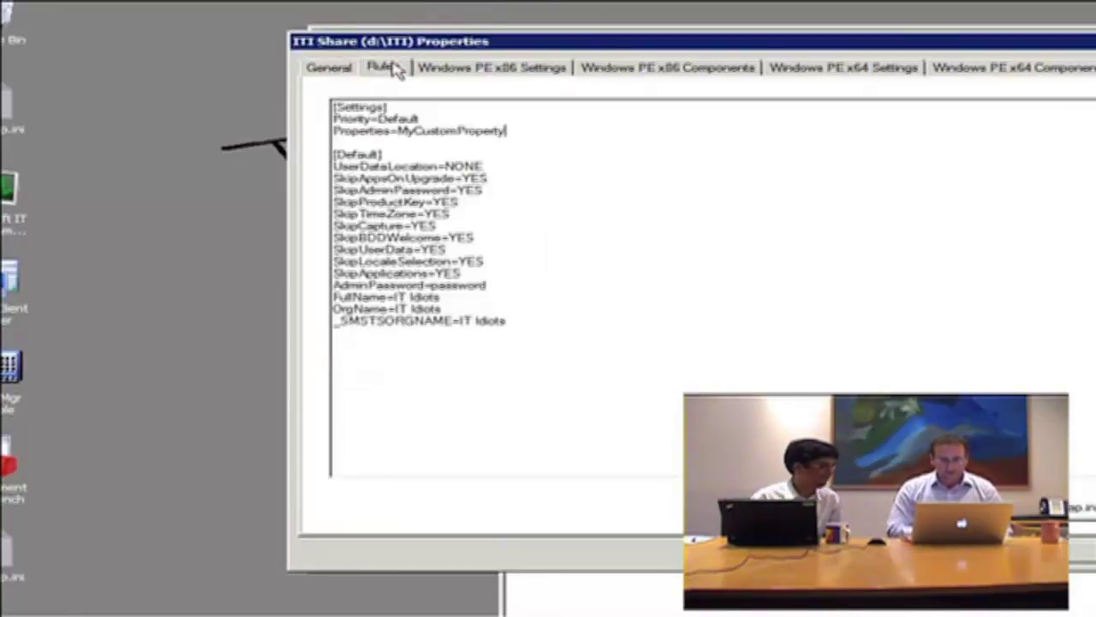
- Set the custom background bitmap in the Windows PE x86 settings to ITI.bmp from D:\Temp
click(428, 68)
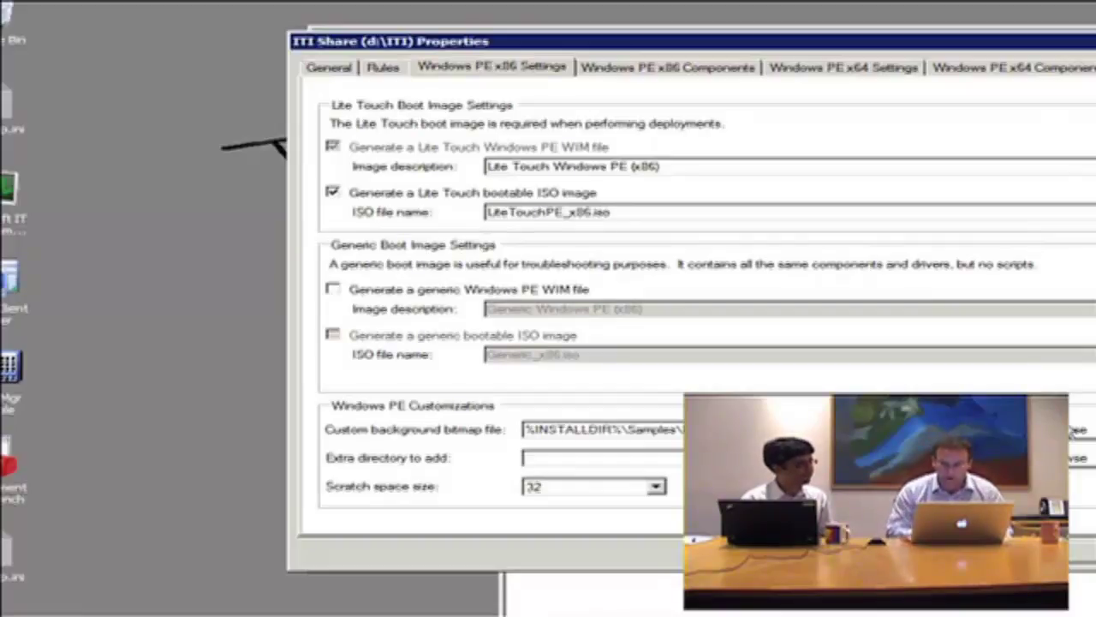
click(1081, 429)
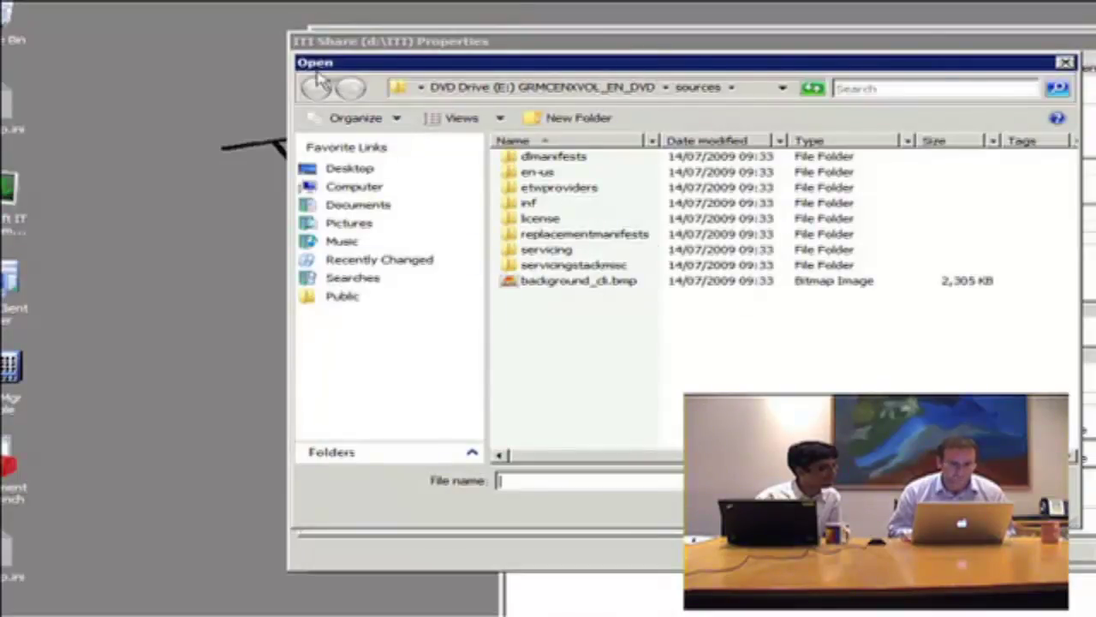
click(353, 188)
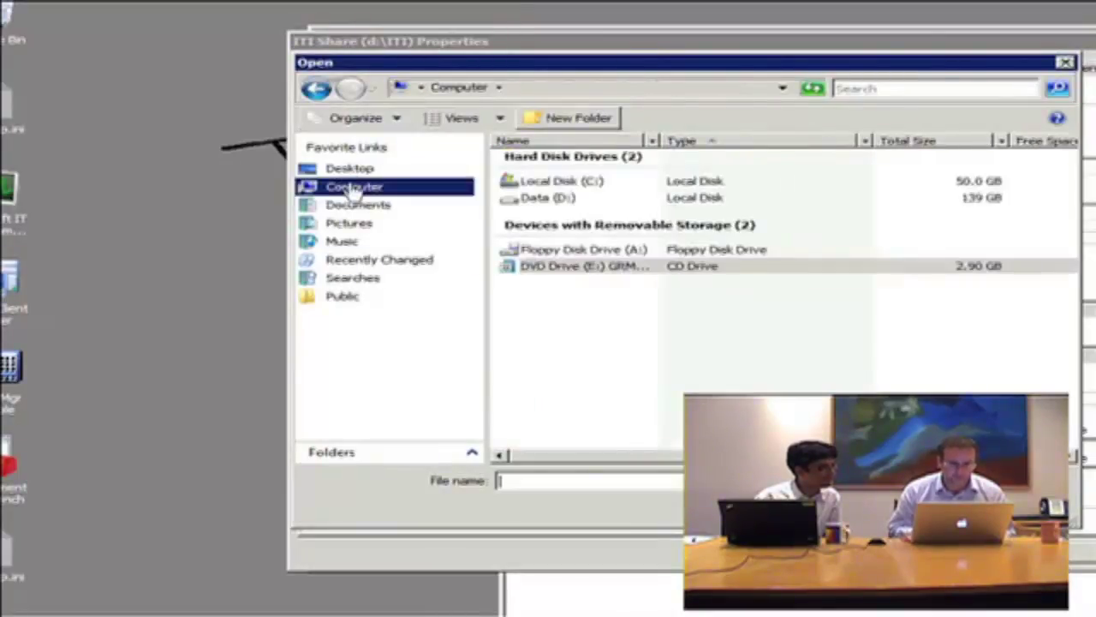
click(530, 184)
click(532, 199)
double_click(532, 206)
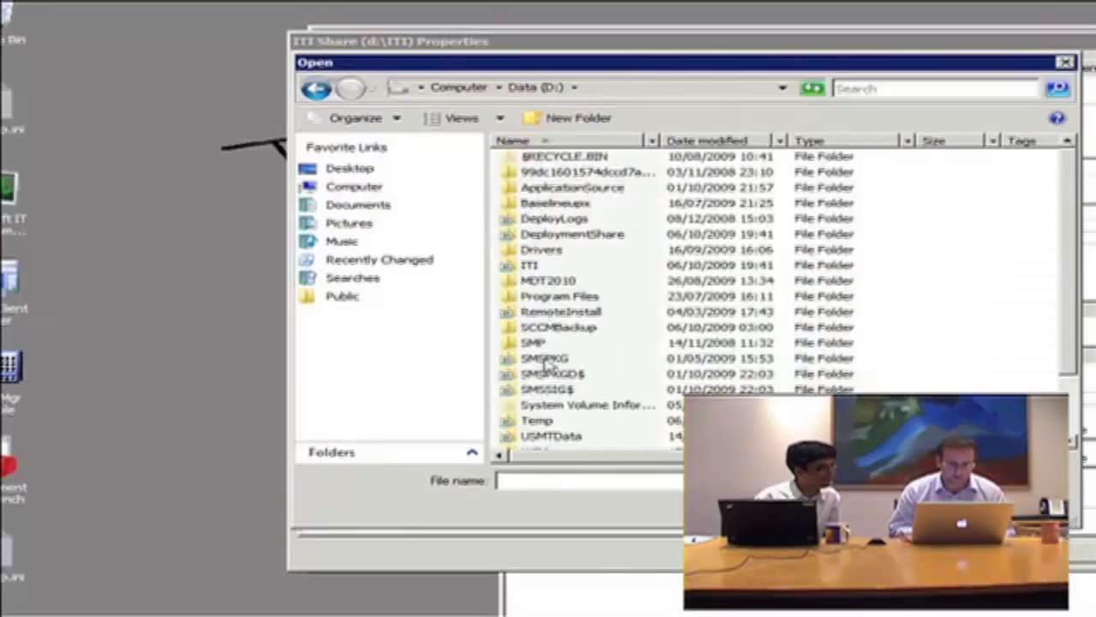
double_click(538, 419)
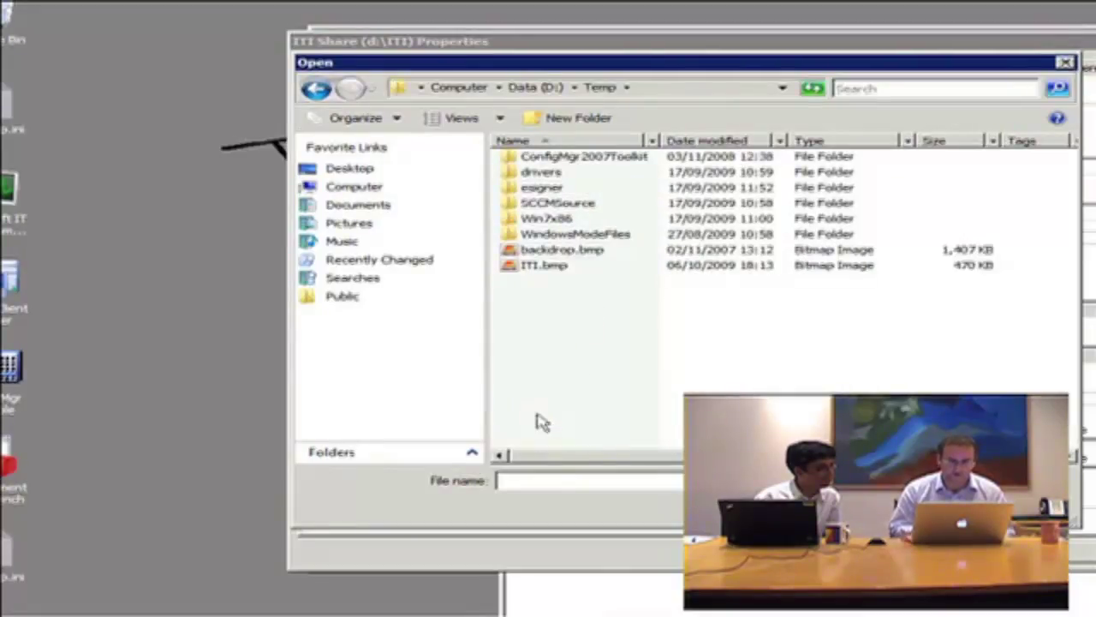
double_click(542, 266)
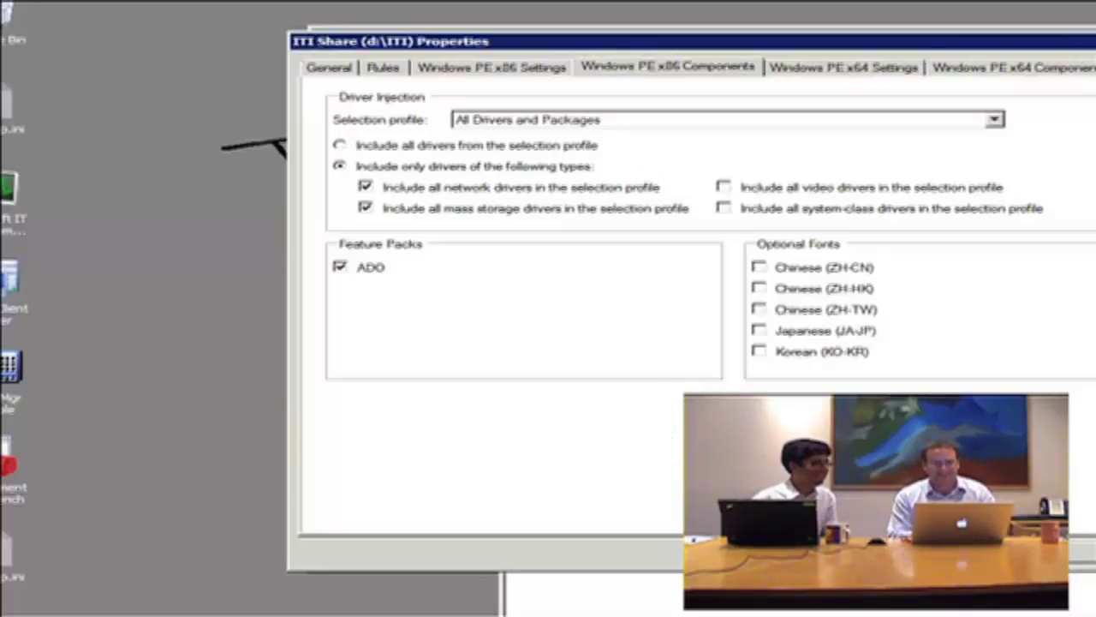
- Accept the ITI Share properties and close Notes.txt and the Documents window
click(347, 69)
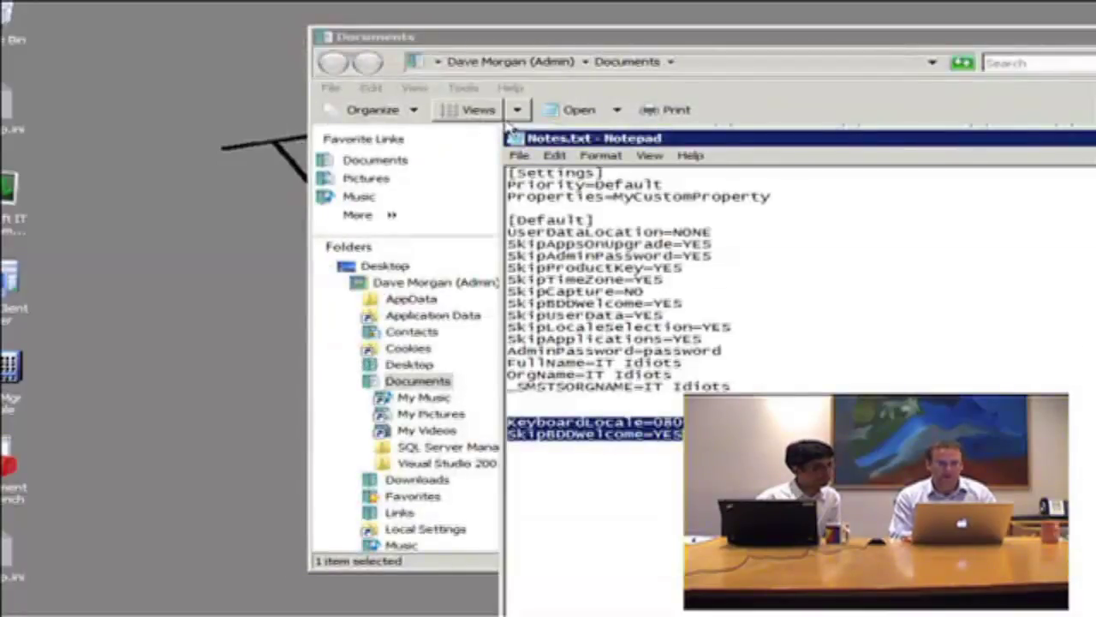
double_click(516, 138)
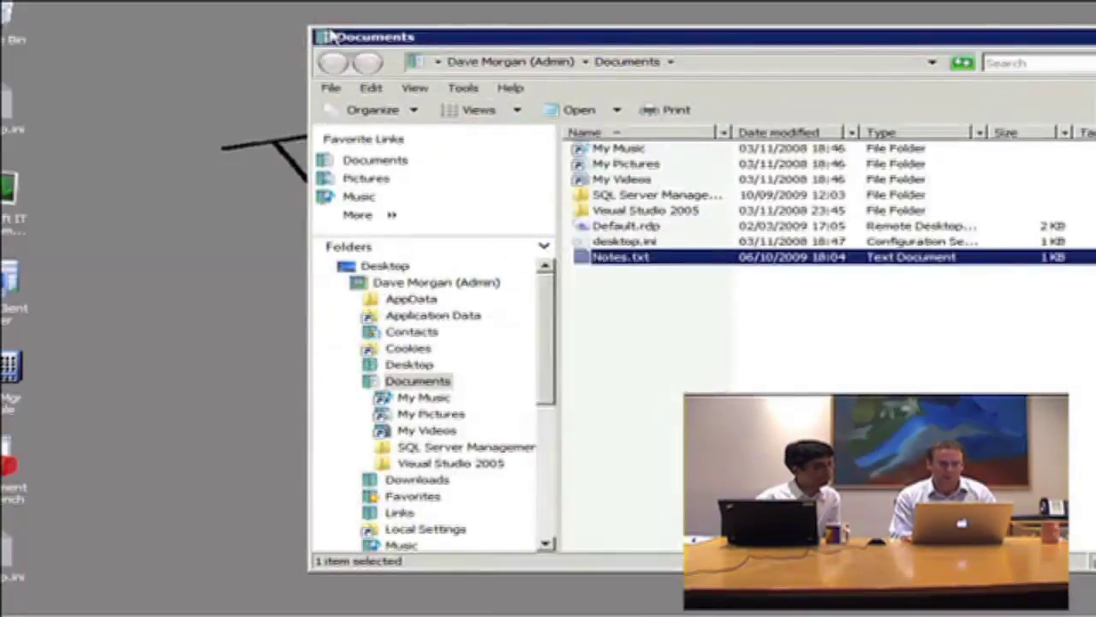
double_click(324, 40)
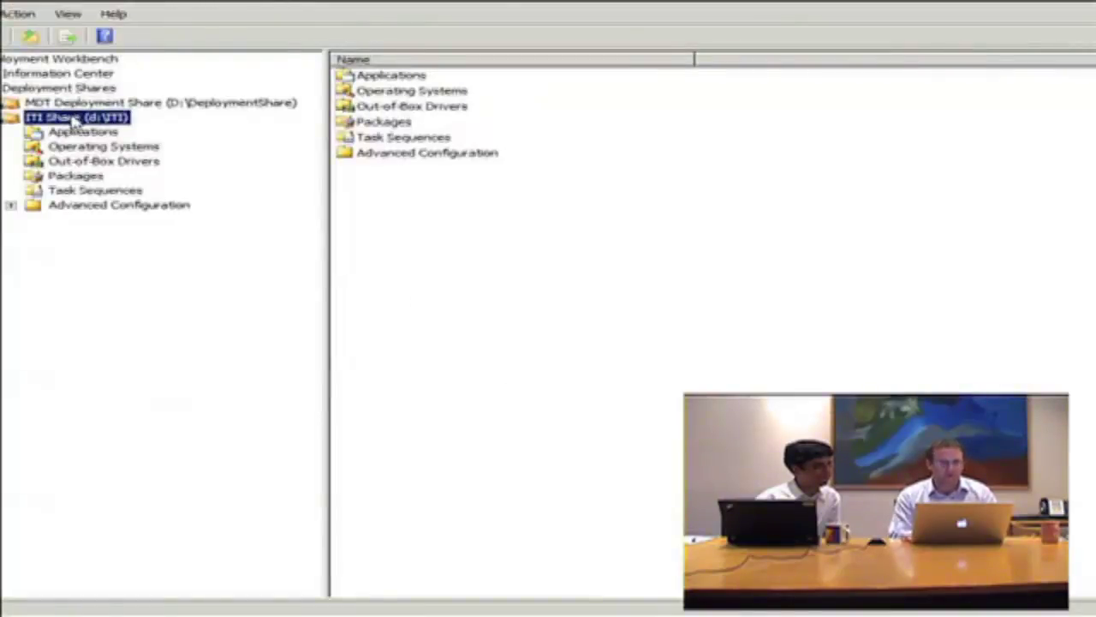
- Update the ITI Share deployment share using the option to optimize the boot image updating process
right_click(75, 121)
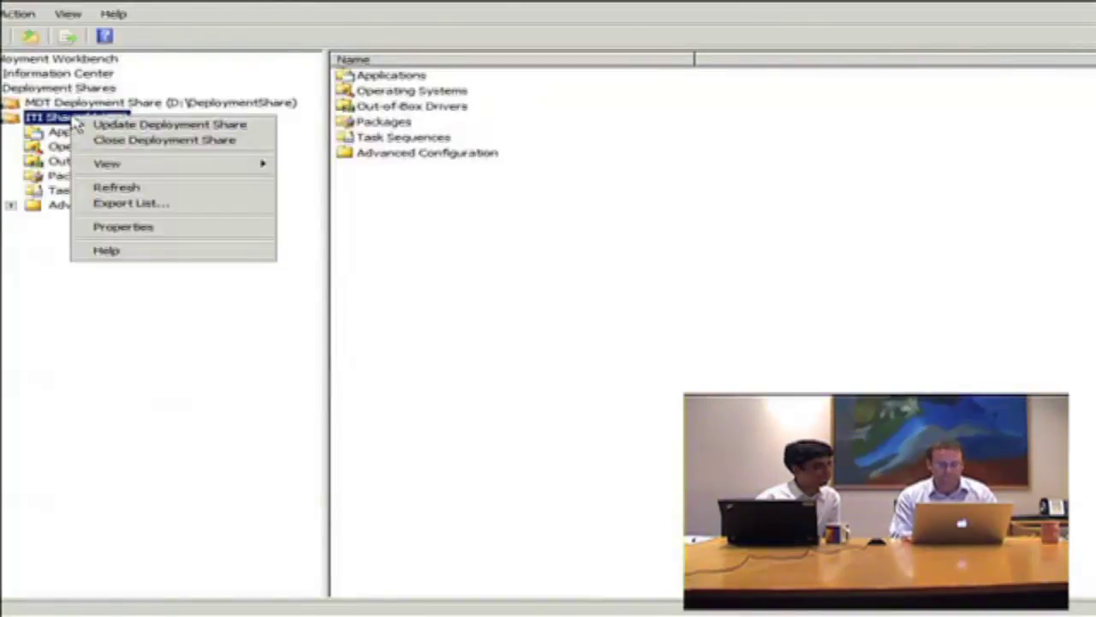
click(253, 134)
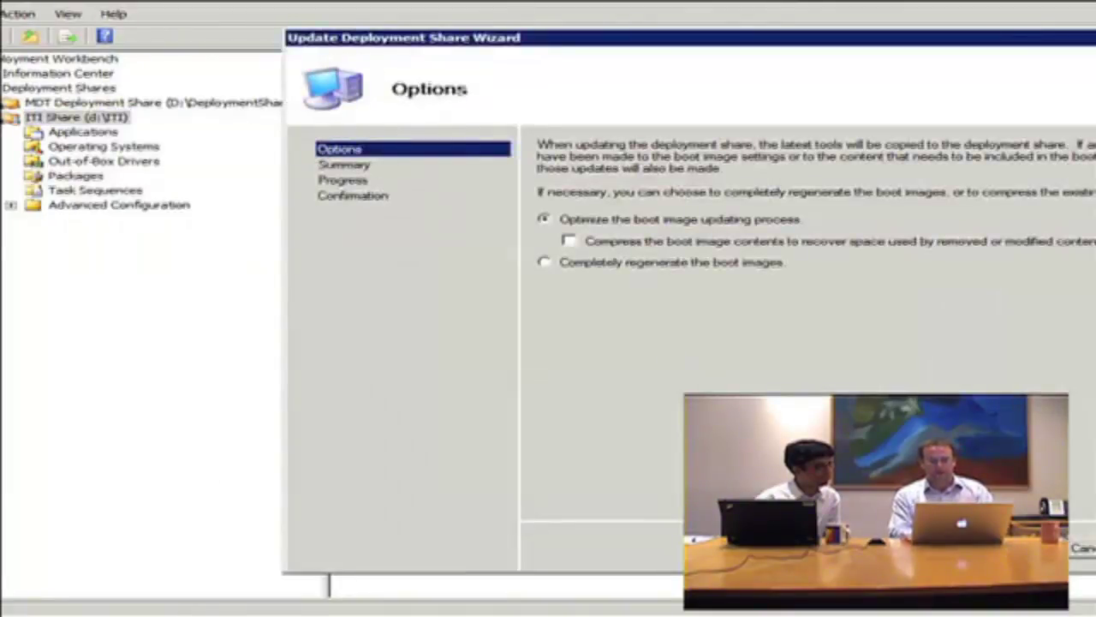
key(Return)
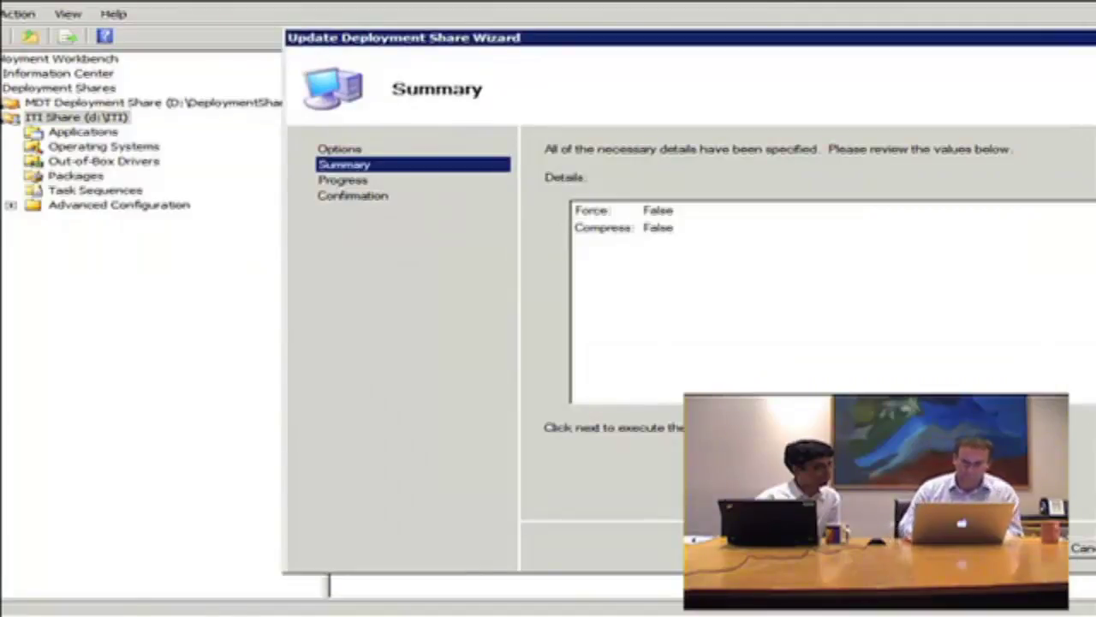
key(Return)
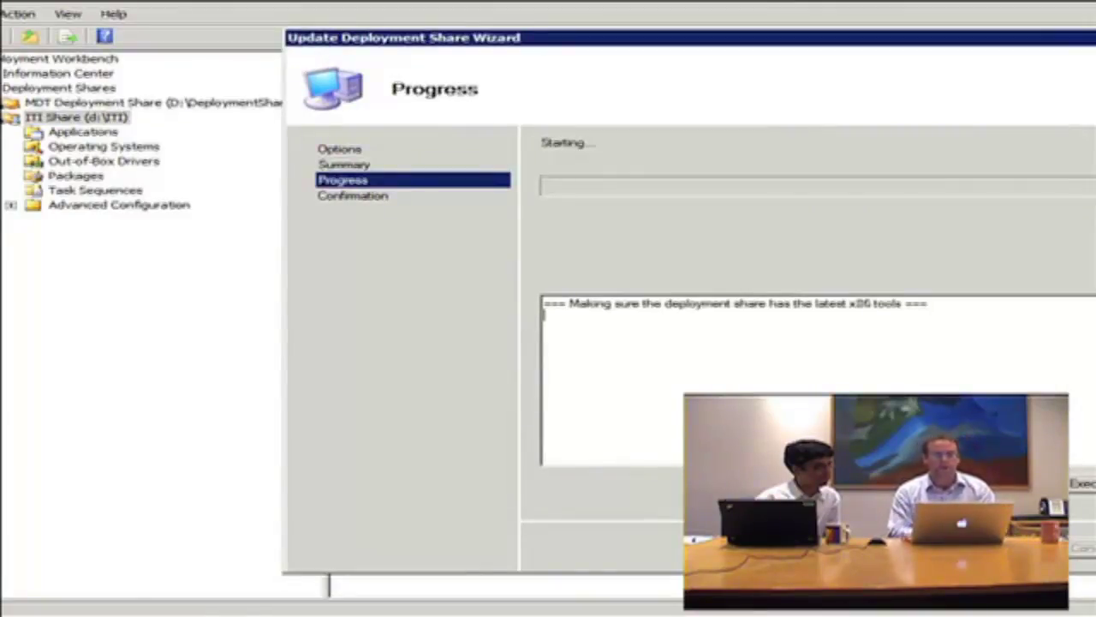
- Open the D:\ITI\Boot folder and reposition its window and the Update Deployment Share Wizard
key(super)
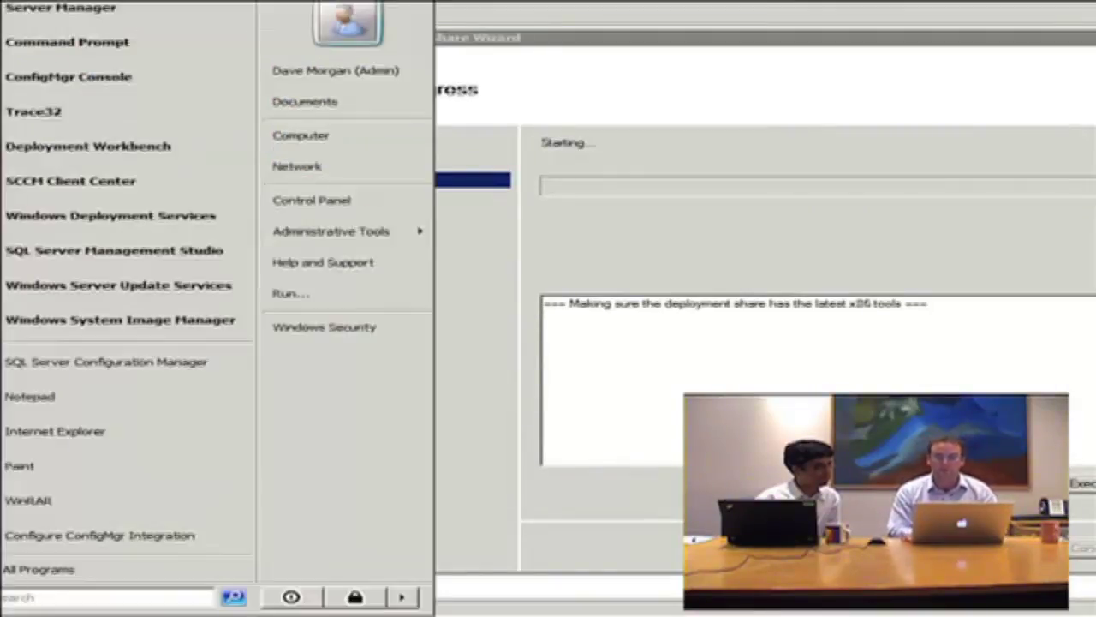
click(342, 141)
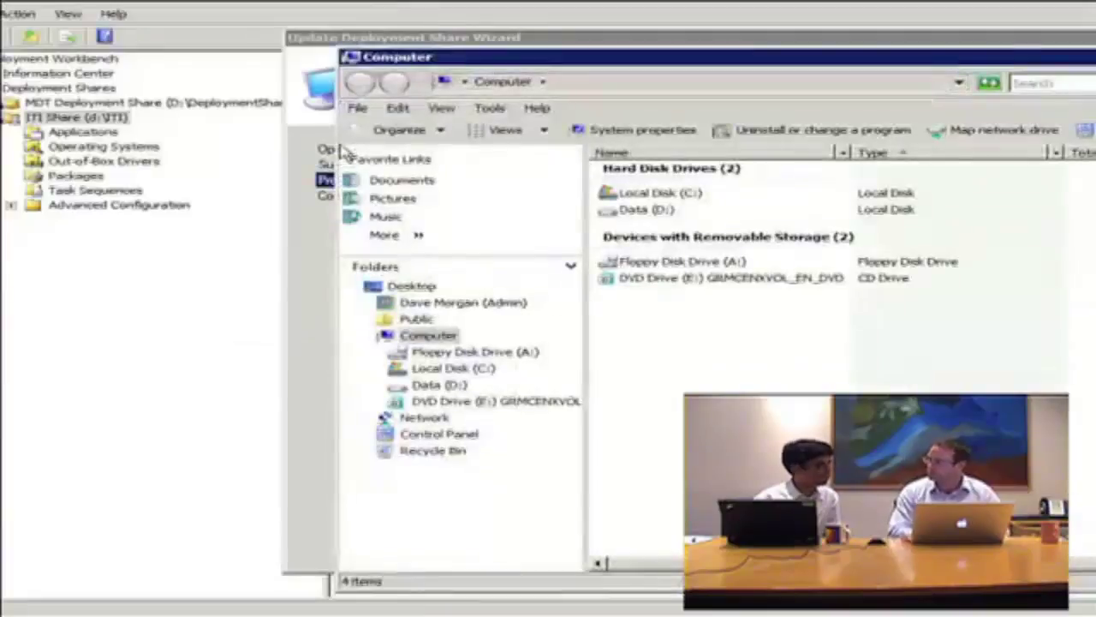
double_click(664, 212)
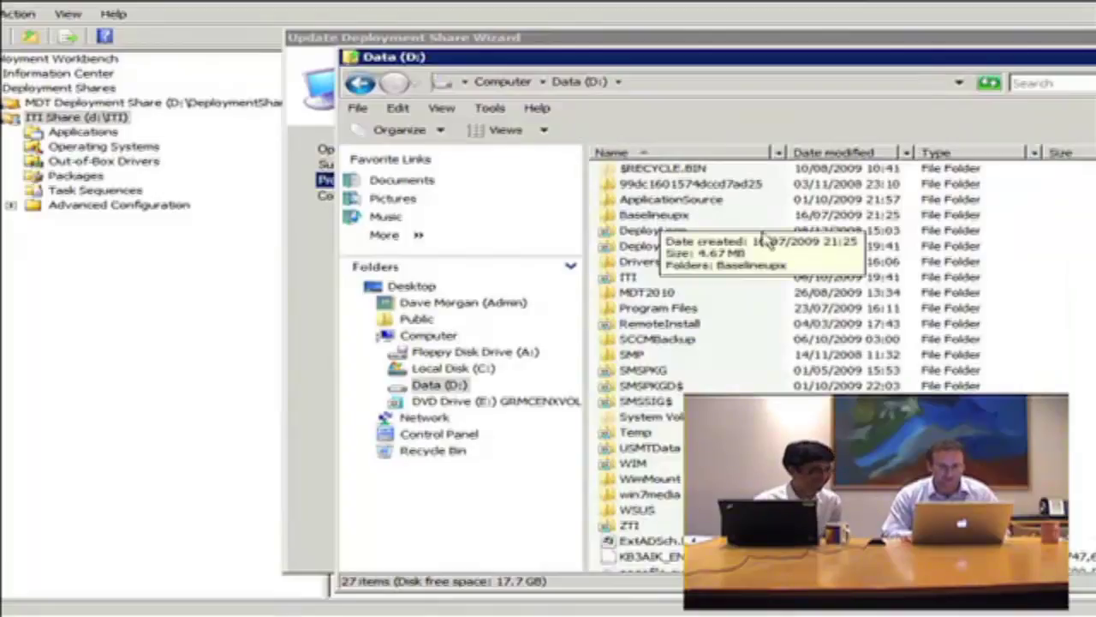
double_click(630, 276)
double_click(634, 215)
drag(682, 66, 969, 117)
click(323, 206)
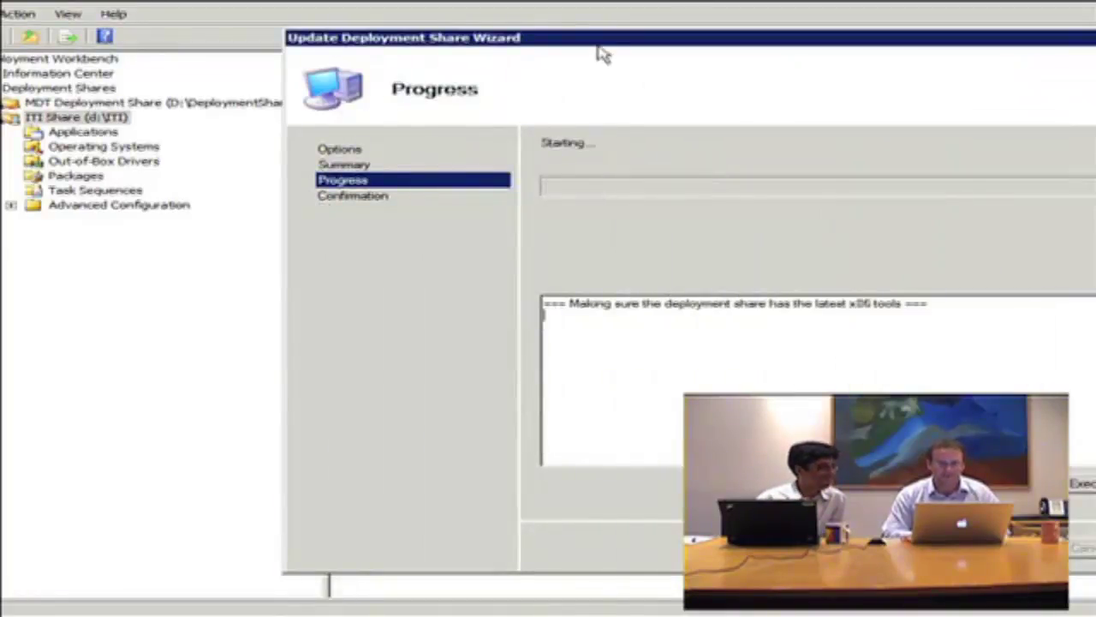
drag(562, 43, 480, 47)
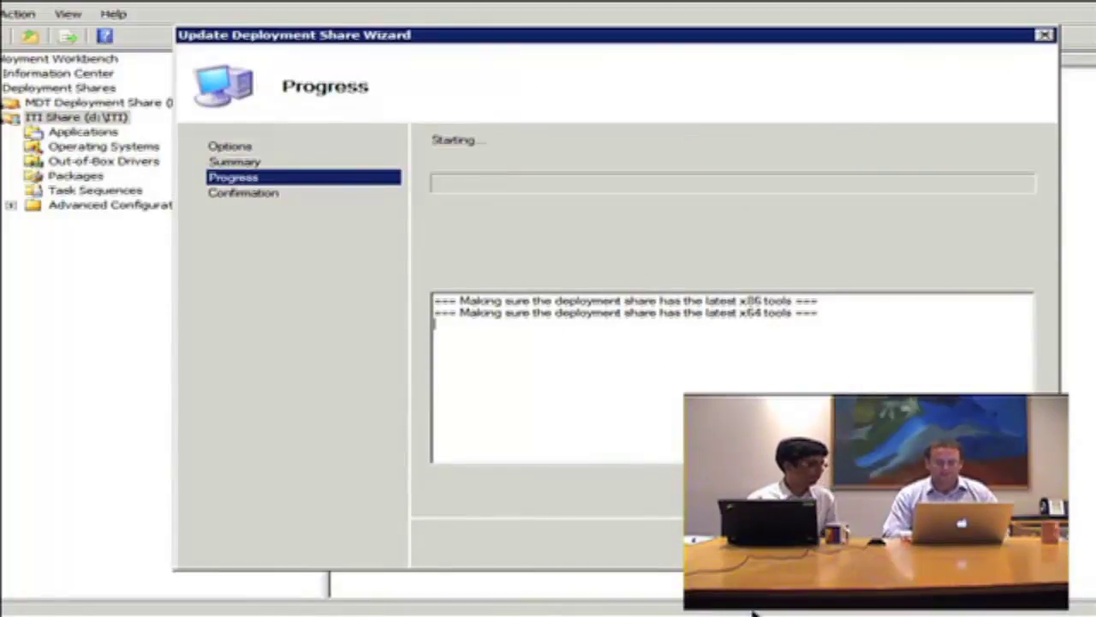
- Return to the Boot folder and display the contents of its x64 subfolder in Details view
key(alt+Tab)
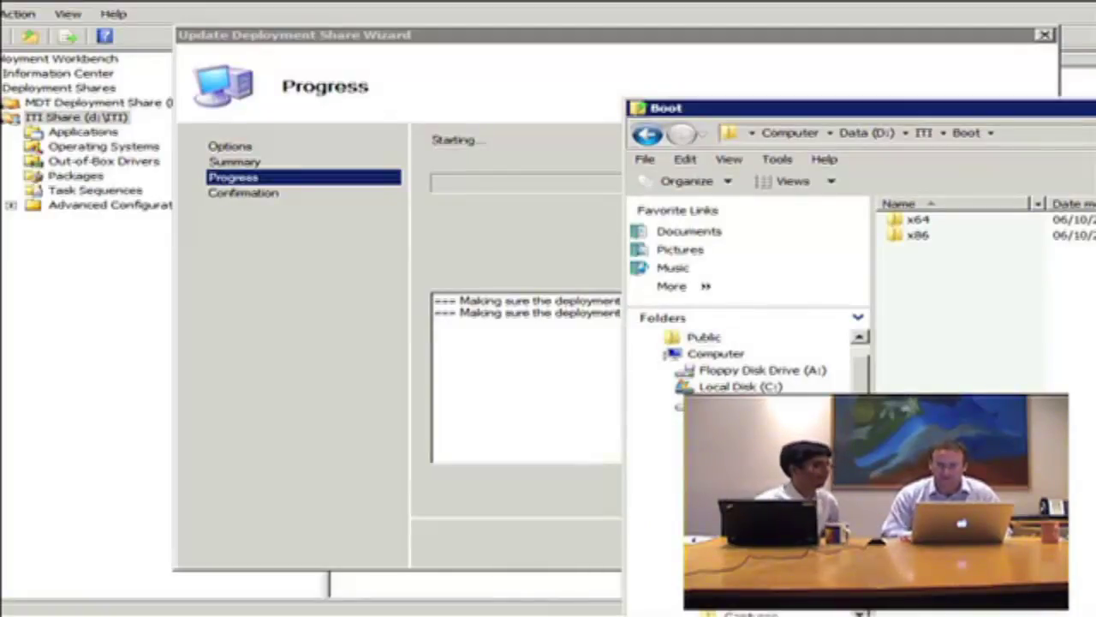
right_click(1078, 288)
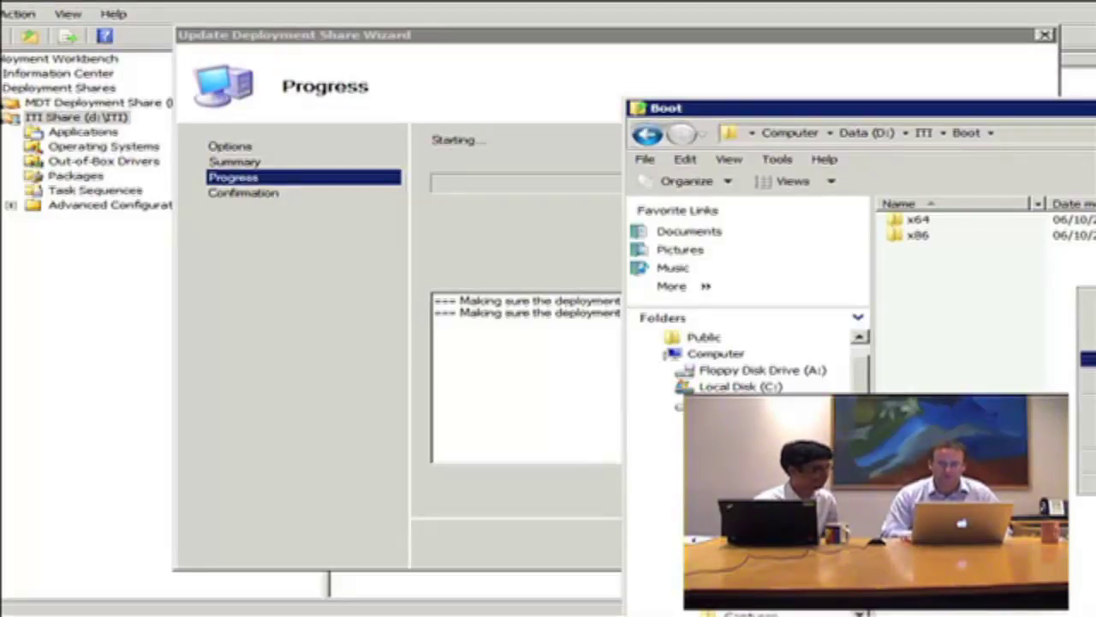
key(Escape)
double_click(934, 225)
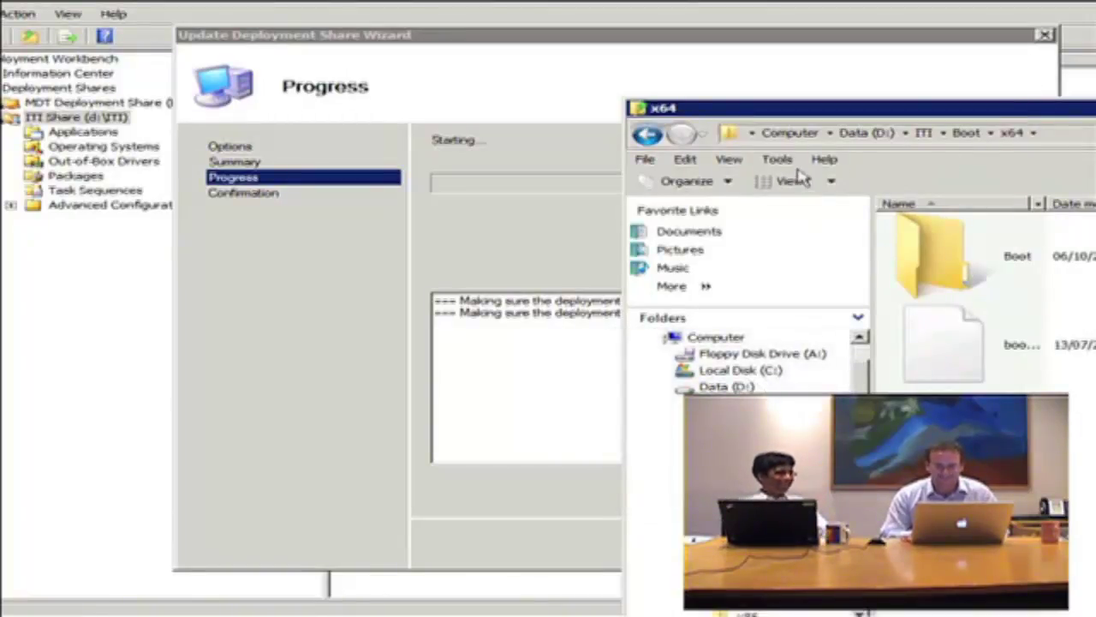
click(836, 183)
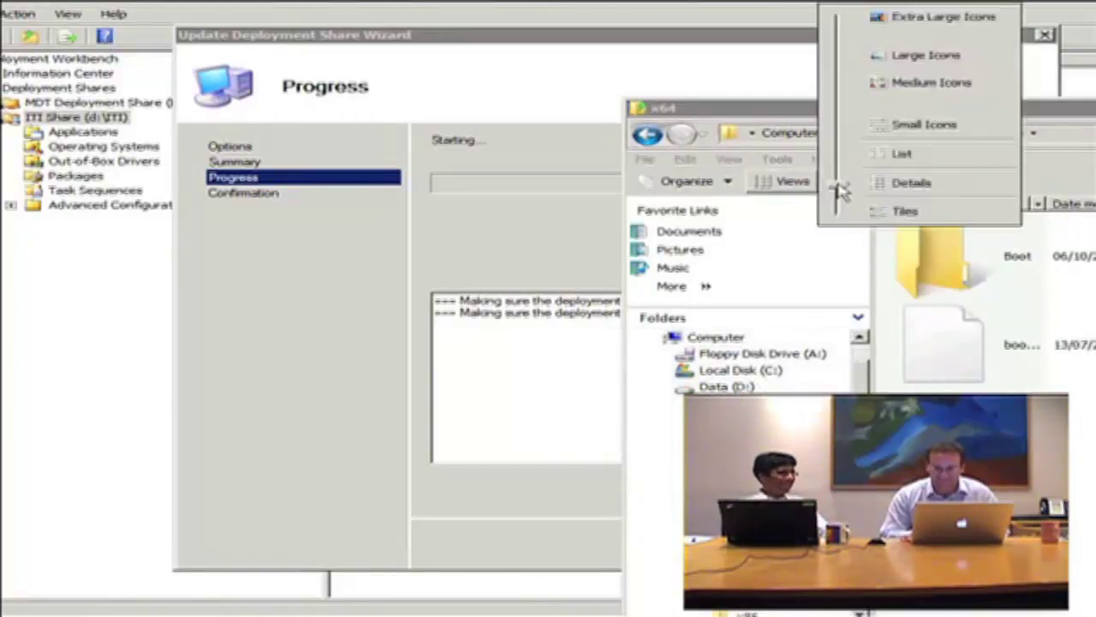
click(910, 183)
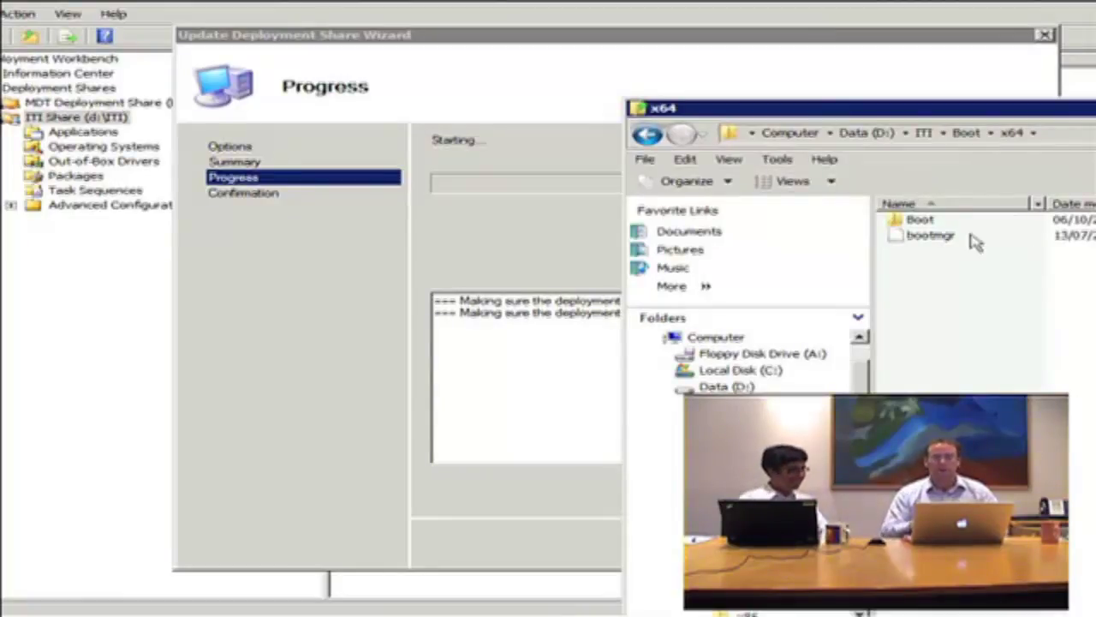
- Check the server's performance in Windows Task Manager, then return to the Update Deployment Share Wizard
click(476, 257)
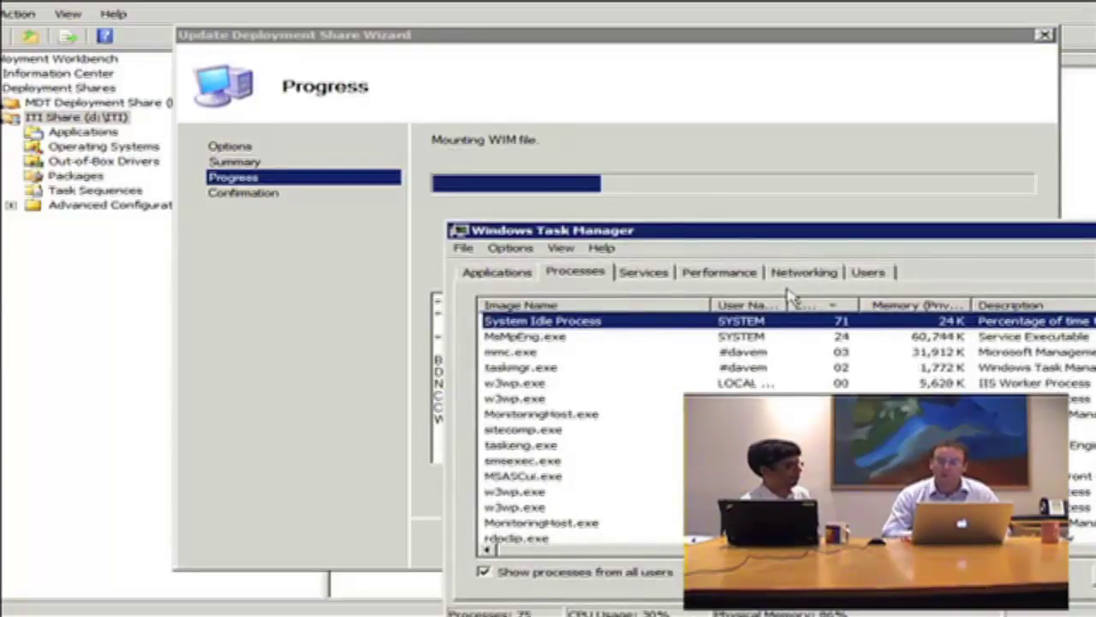
click(726, 272)
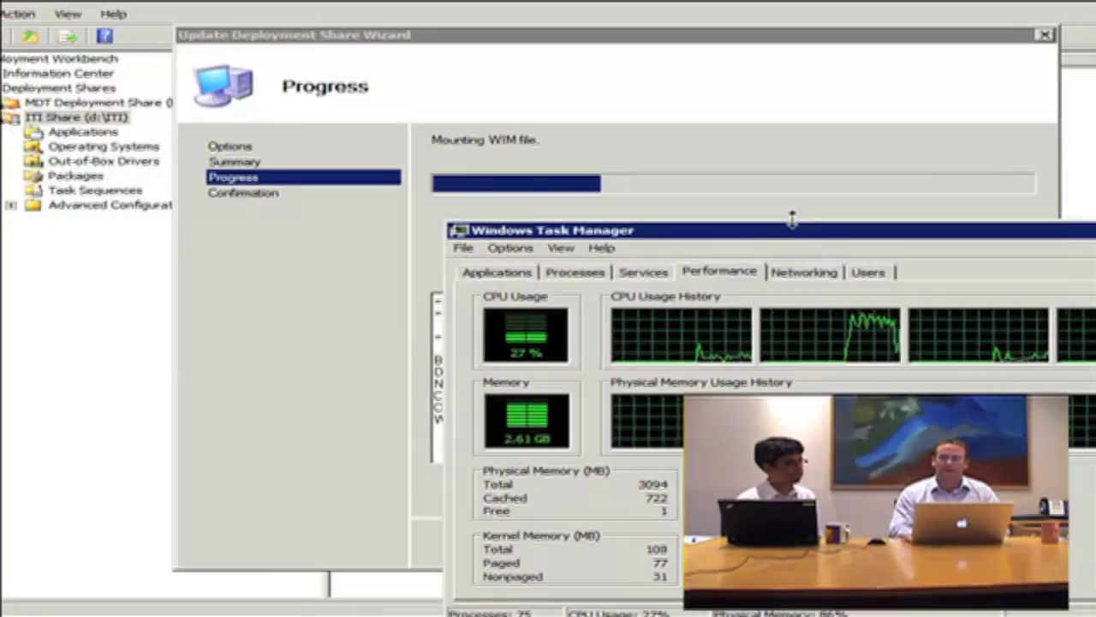
click(801, 198)
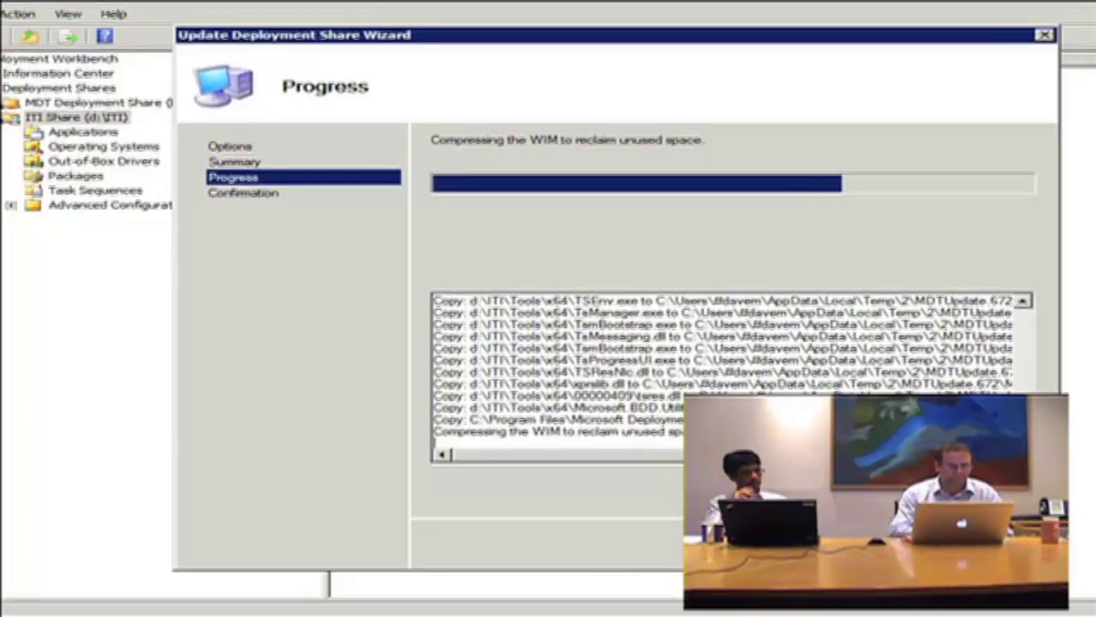
key(super)
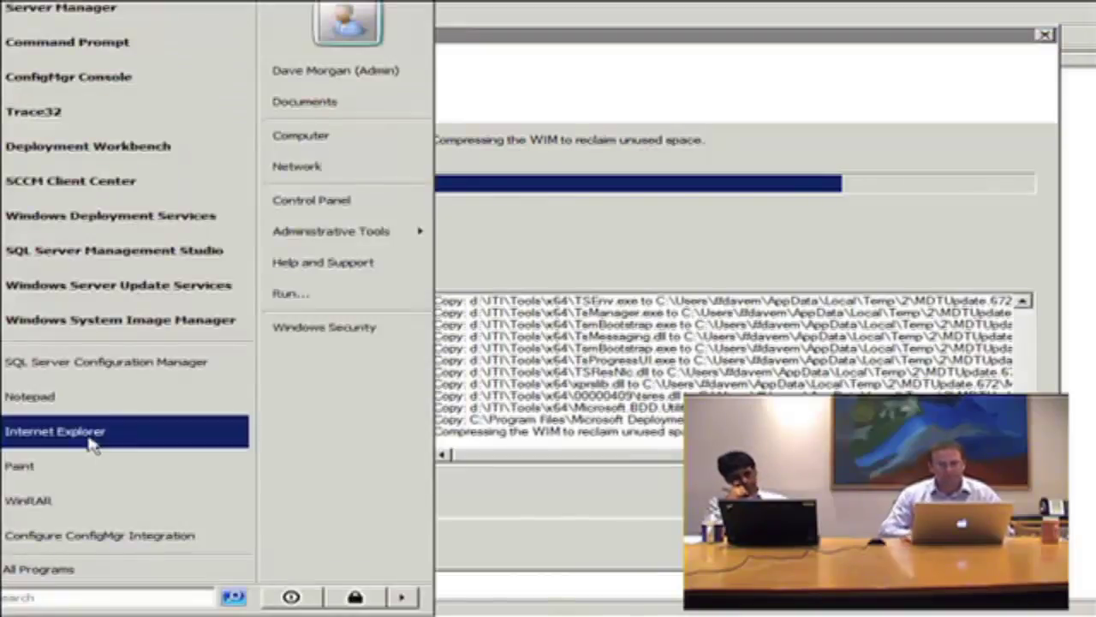
key(super)
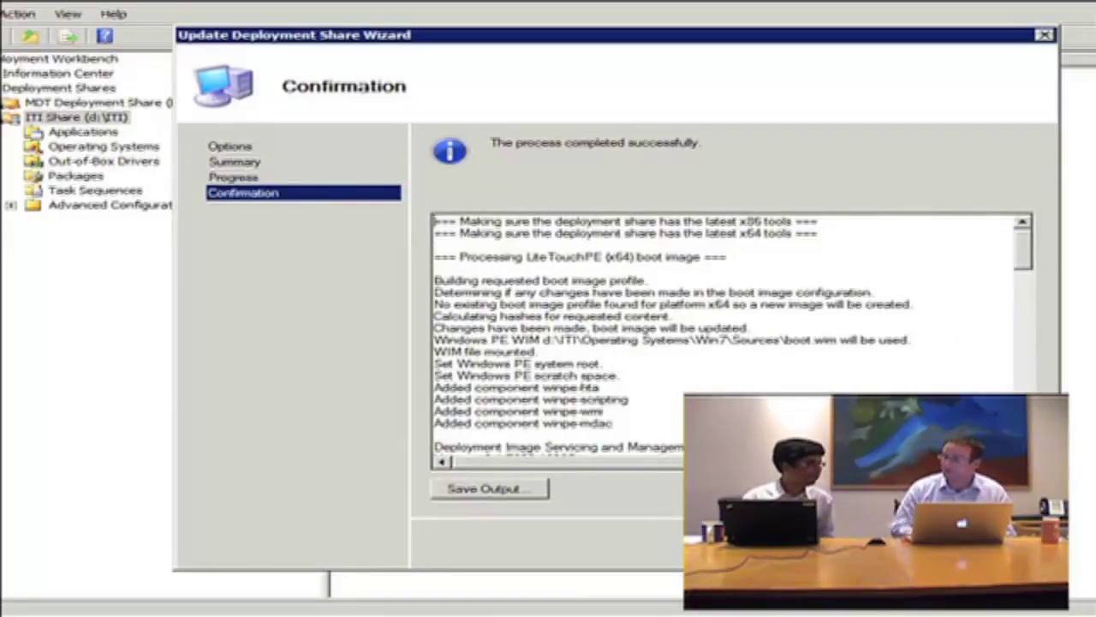
- Finish the Update Deployment Share Wizard and go up from the x64 folder to D:\ITI\Boot to view the generated files
key(Return)
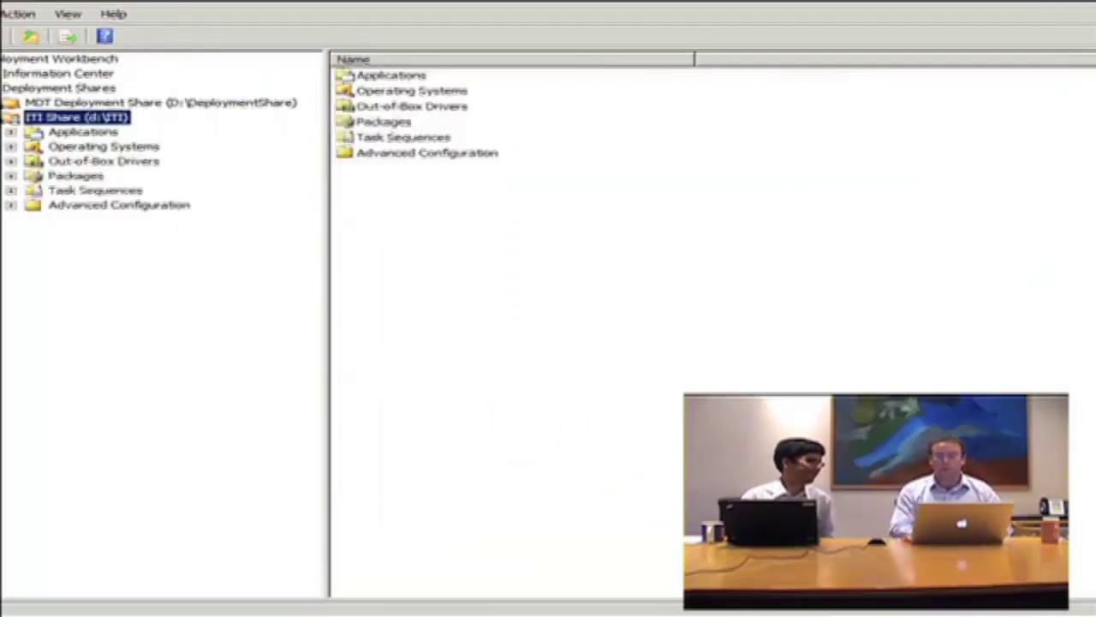
click(454, 613)
click(455, 613)
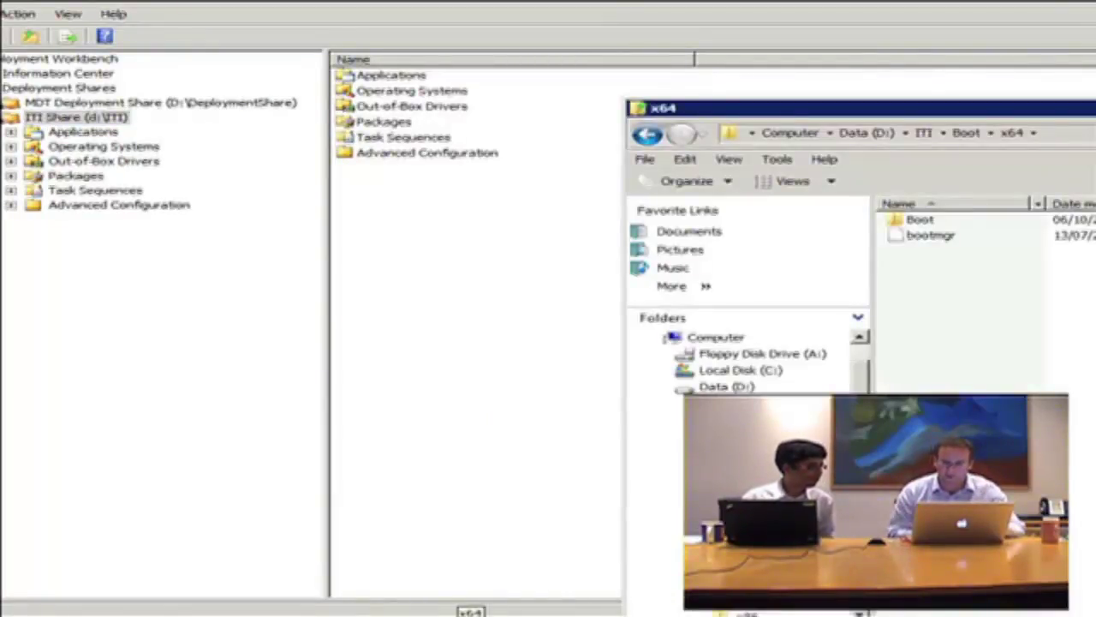
click(966, 133)
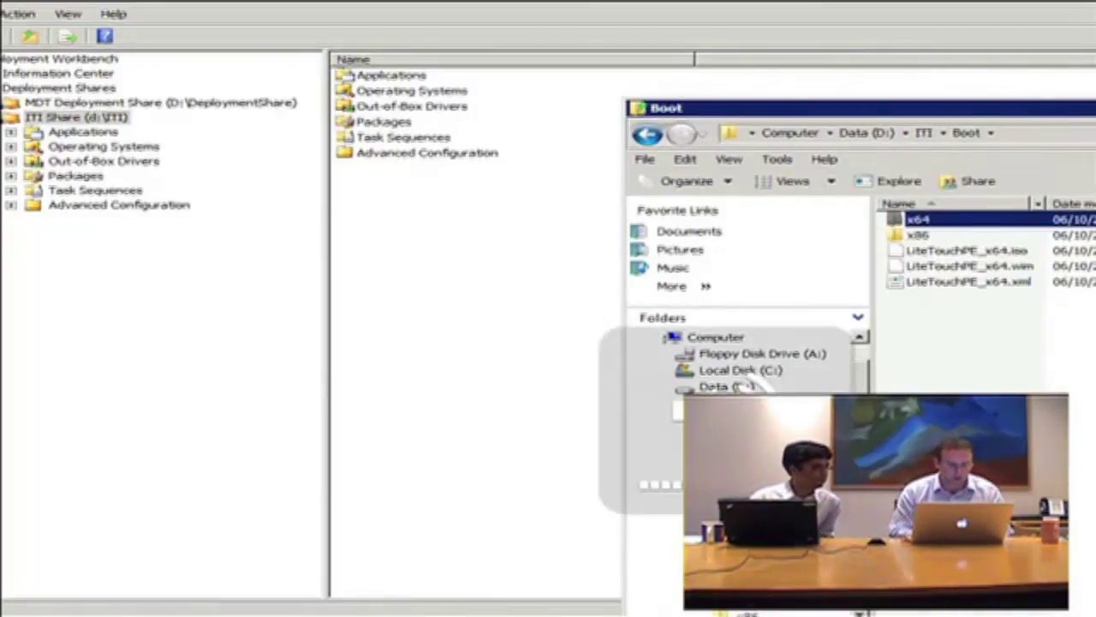
- Open Windows Deployment Services and display the Boot Images of the SHEP-SCCM-01 server
key(super)
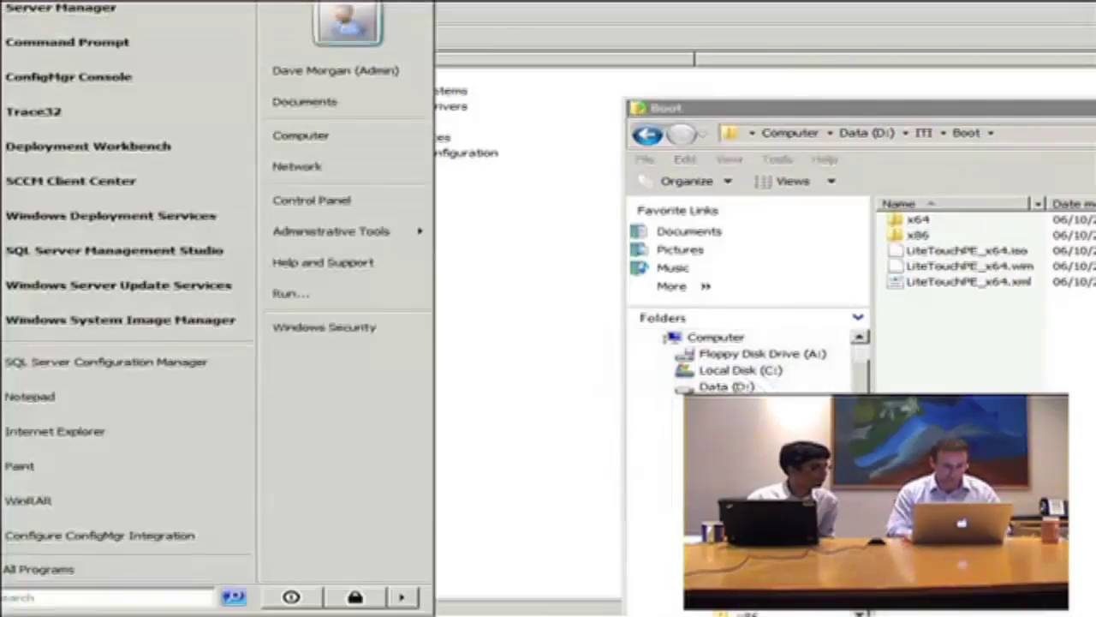
click(159, 215)
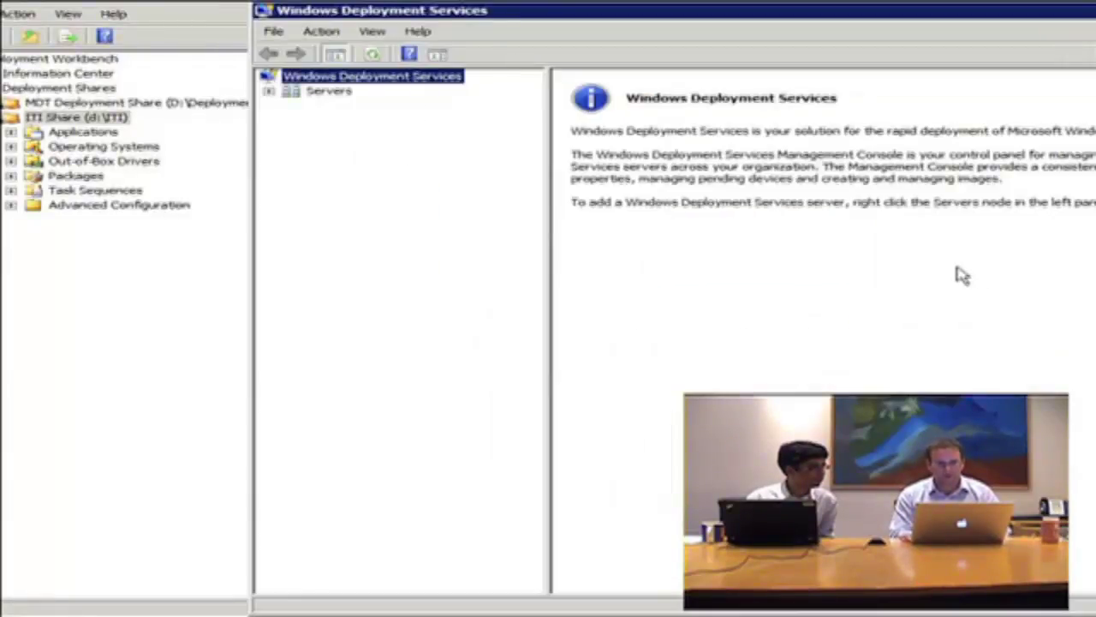
click(268, 91)
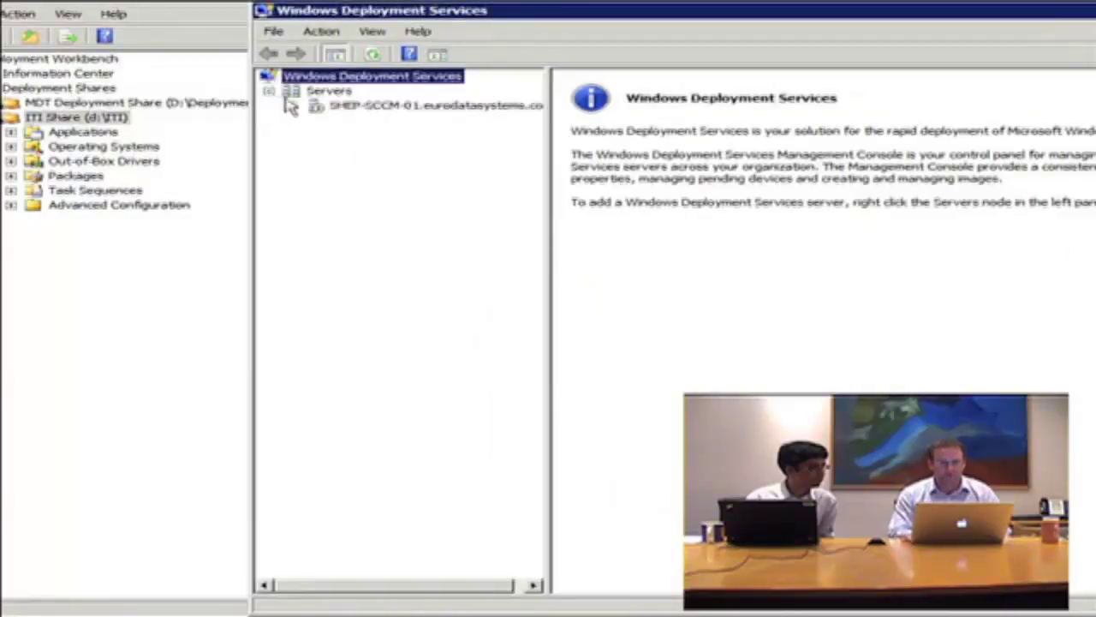
click(293, 106)
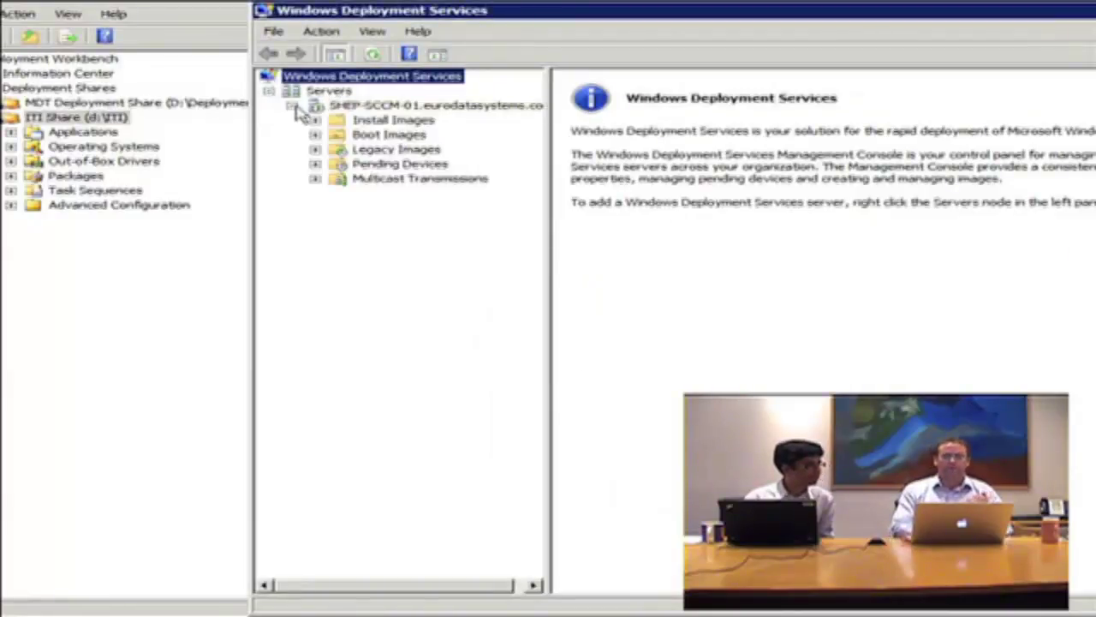
click(369, 141)
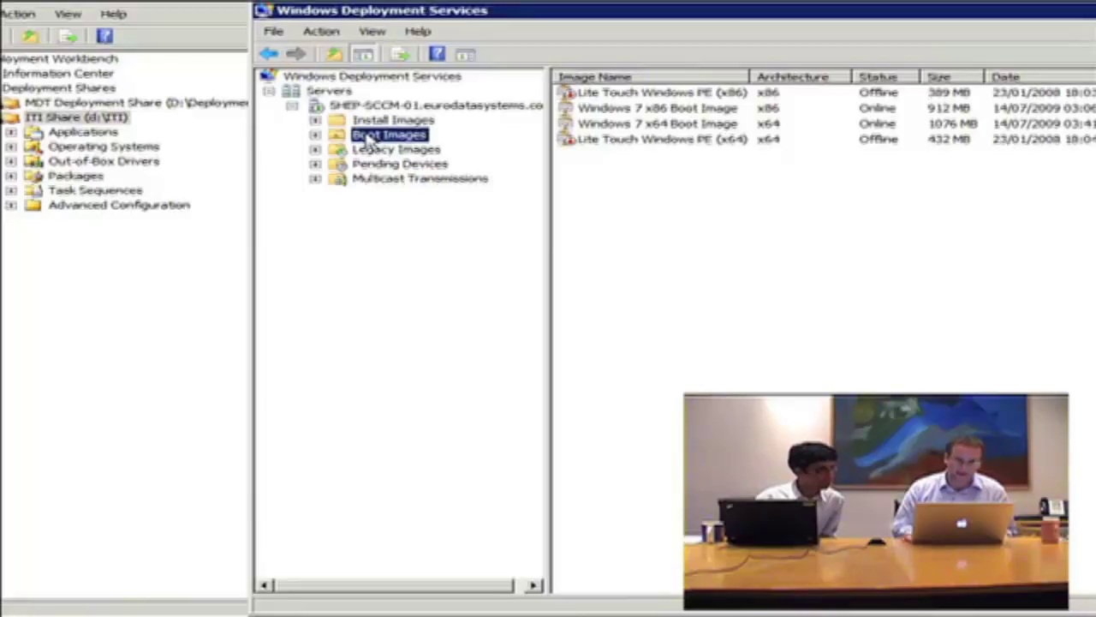
- Start adding a boot image, choosing LiteTouchPE_x64.wim from D:\ITI\Boot as the image file
right_click(370, 140)
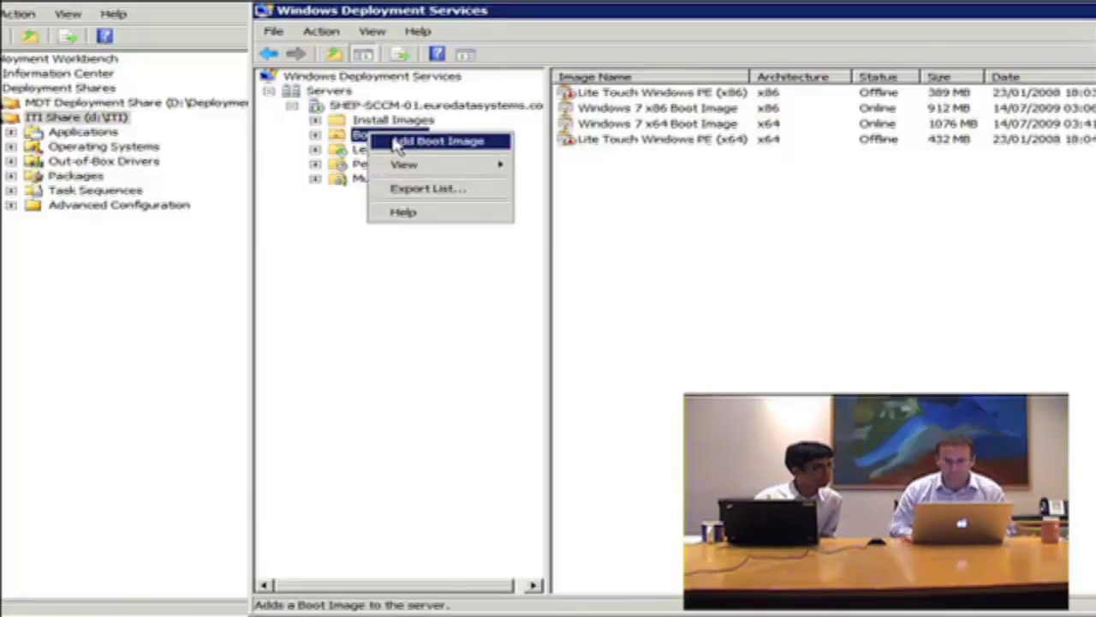
click(398, 144)
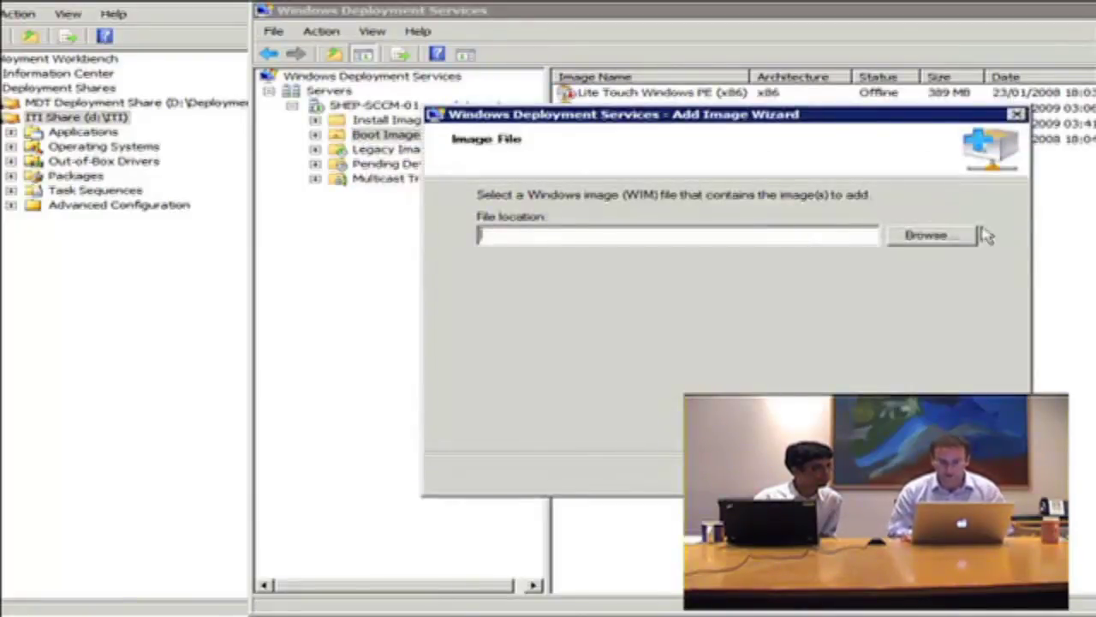
click(930, 234)
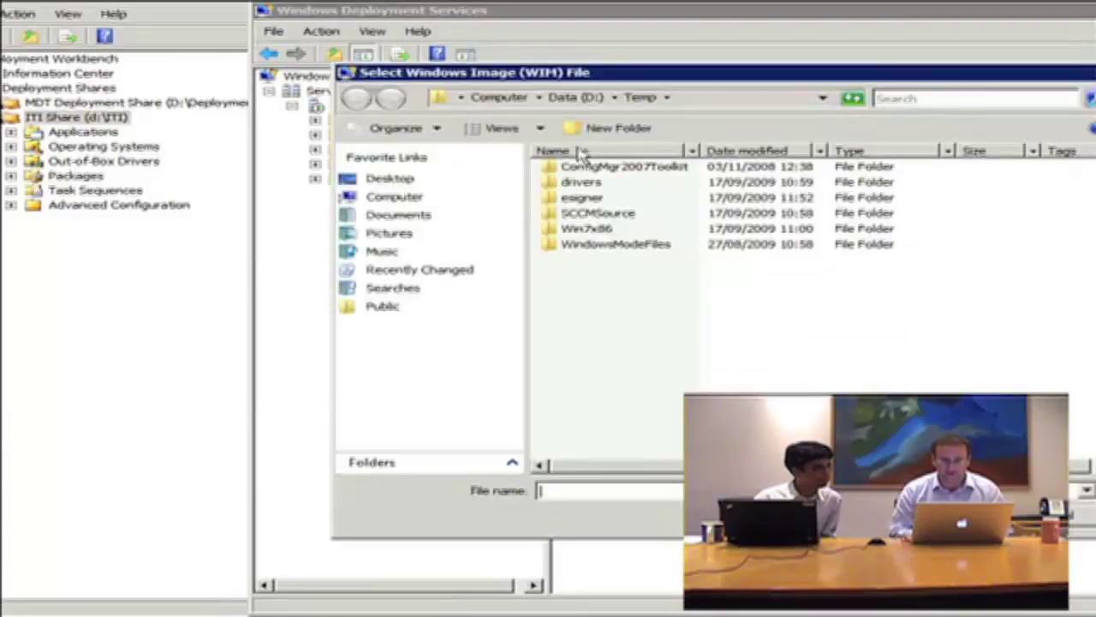
click(572, 97)
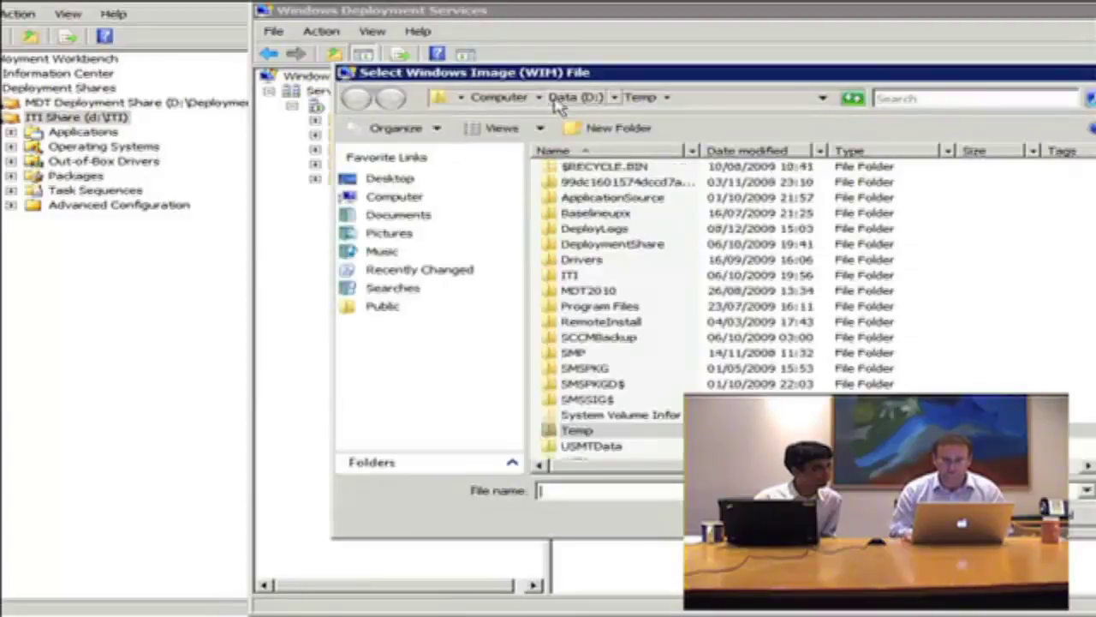
double_click(571, 277)
double_click(567, 213)
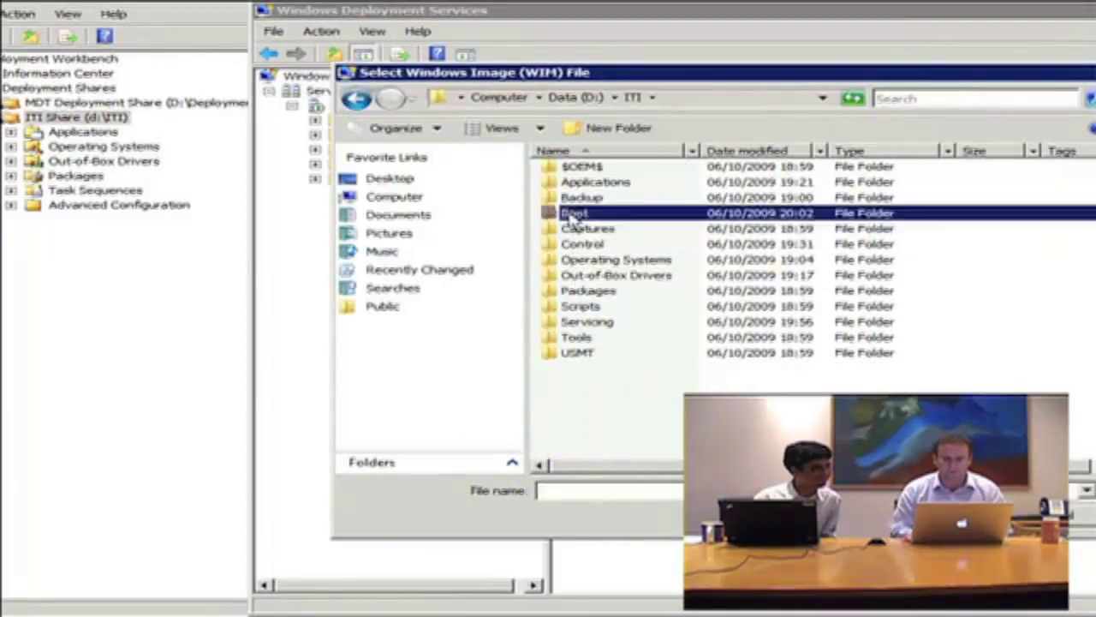
double_click(668, 204)
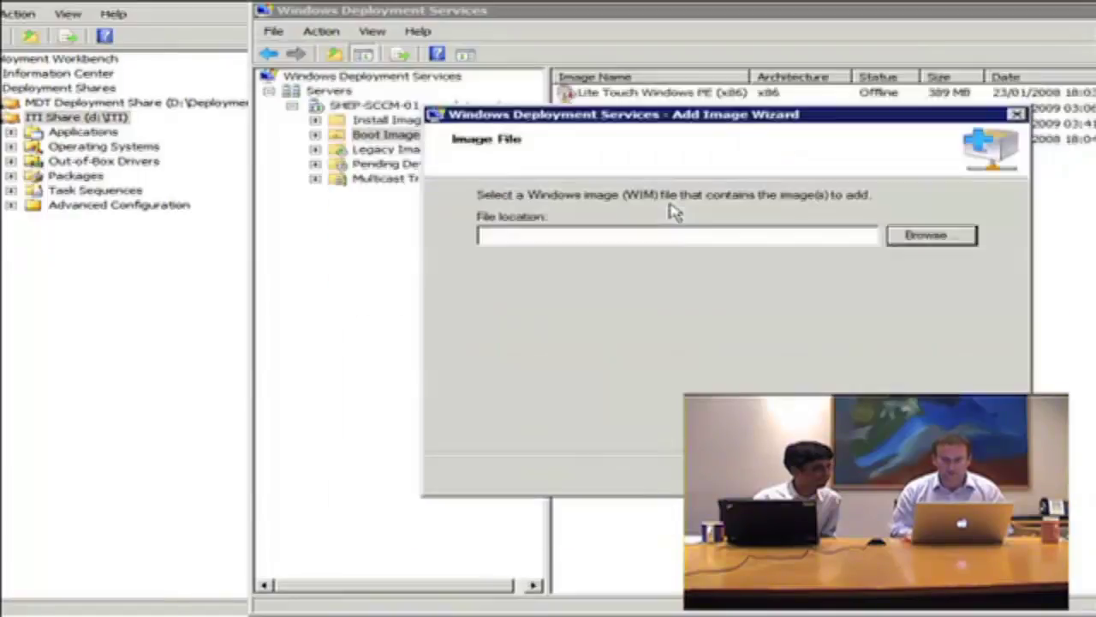
key(Return)
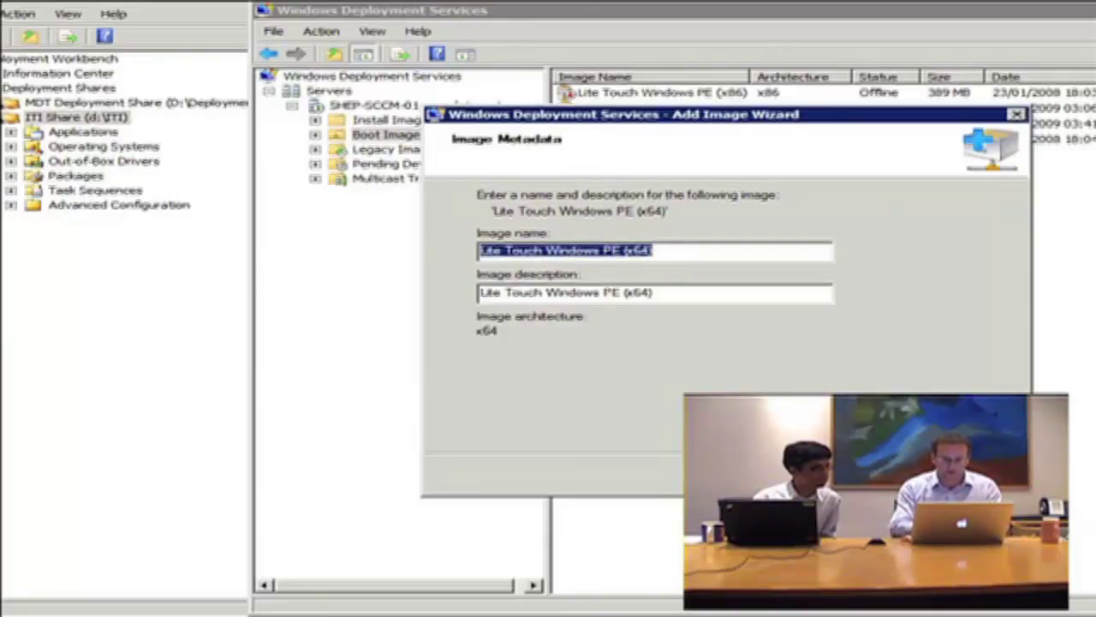
- Set the boot image's name and description to "ITI - Do Not Use" and add it to the server
text(ITI - )
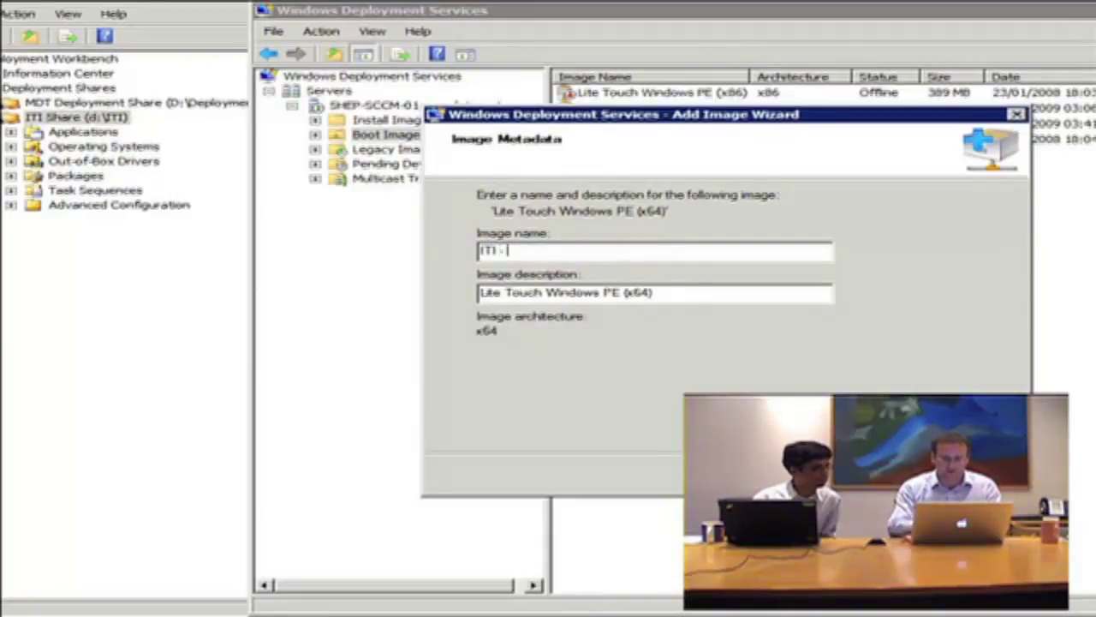
text(Do N)
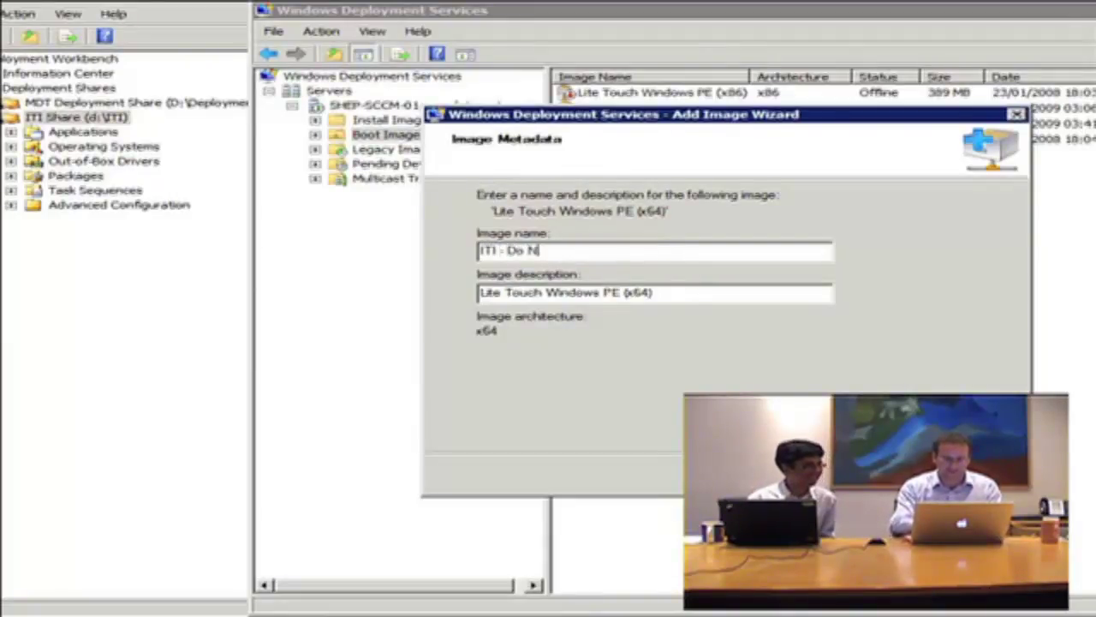
text(ot)
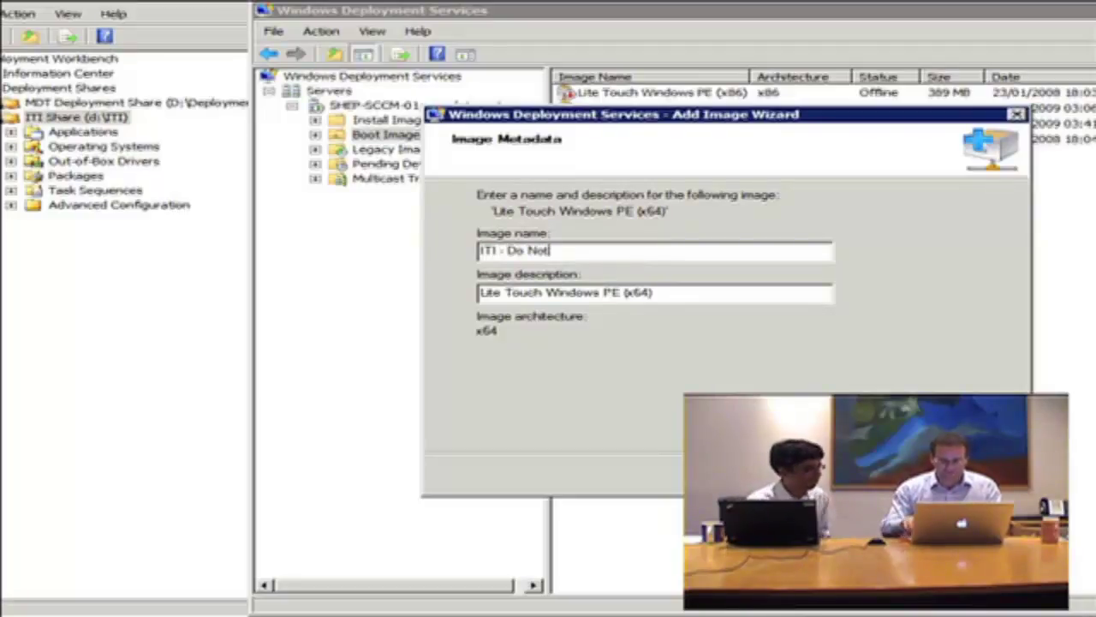
text( Use)
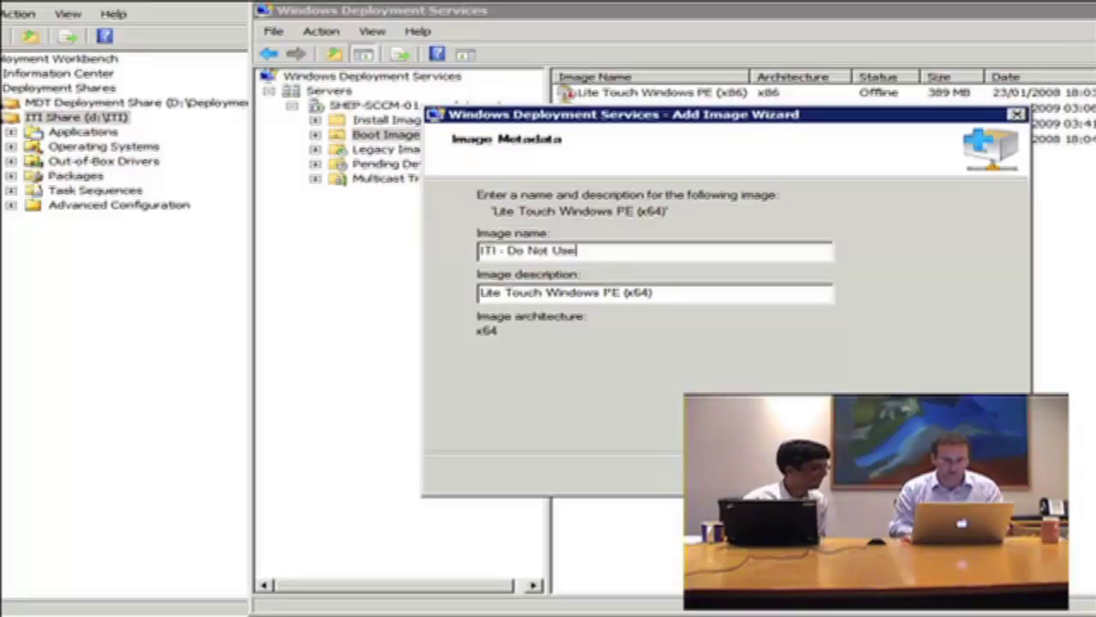
drag(579, 250, 376, 248)
key(ctrl+c)
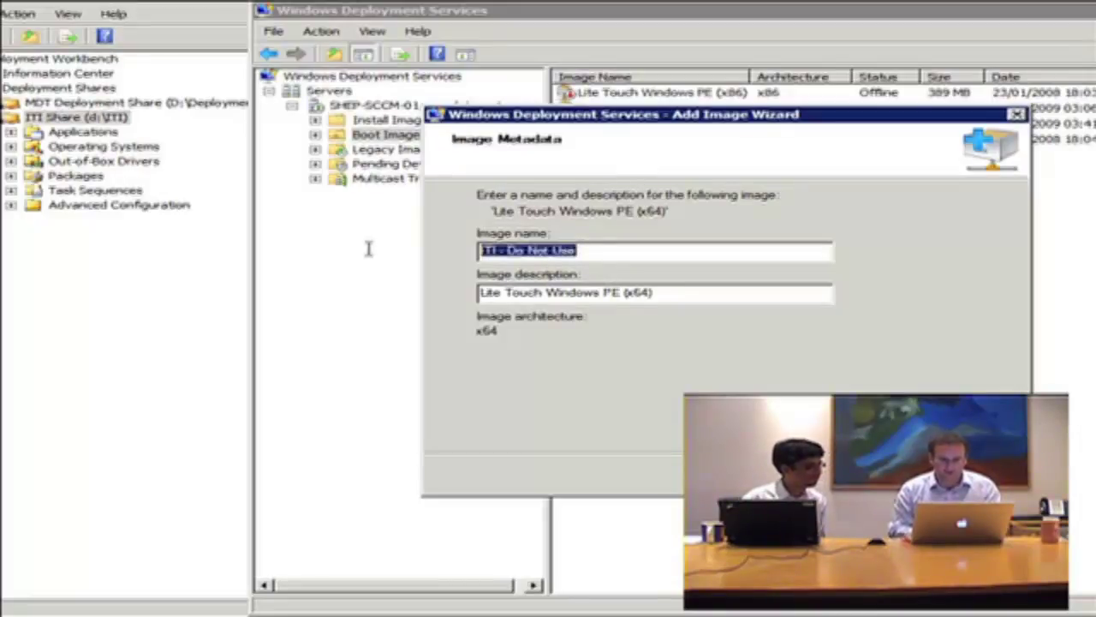
drag(745, 292, 166, 269)
key(ctrl+v)
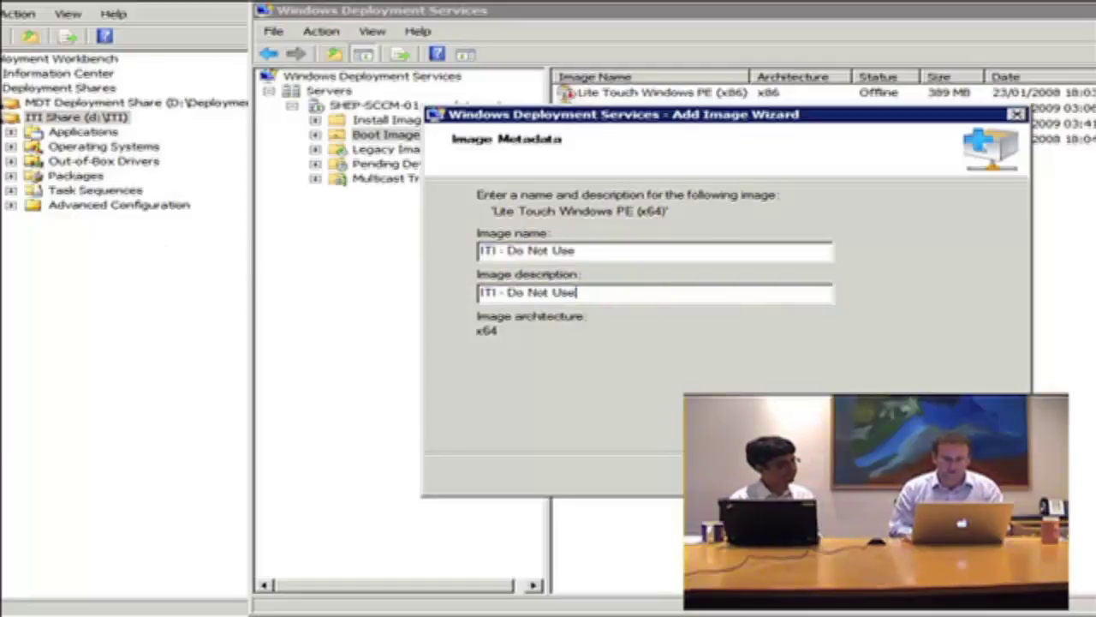
key(Return)
key(Return)
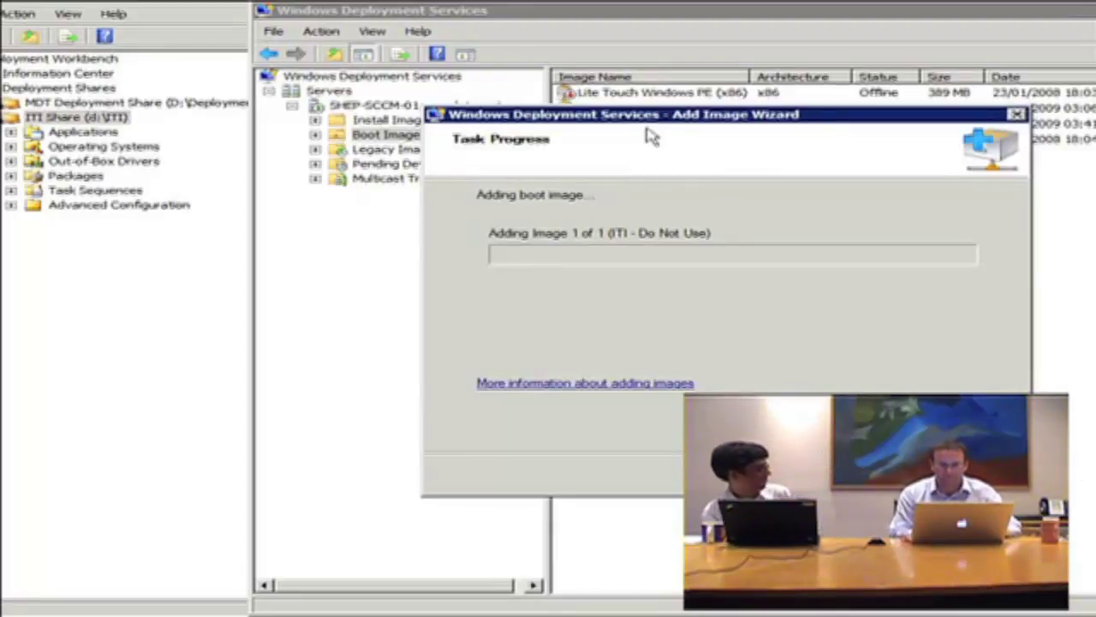
drag(661, 115, 706, 143)
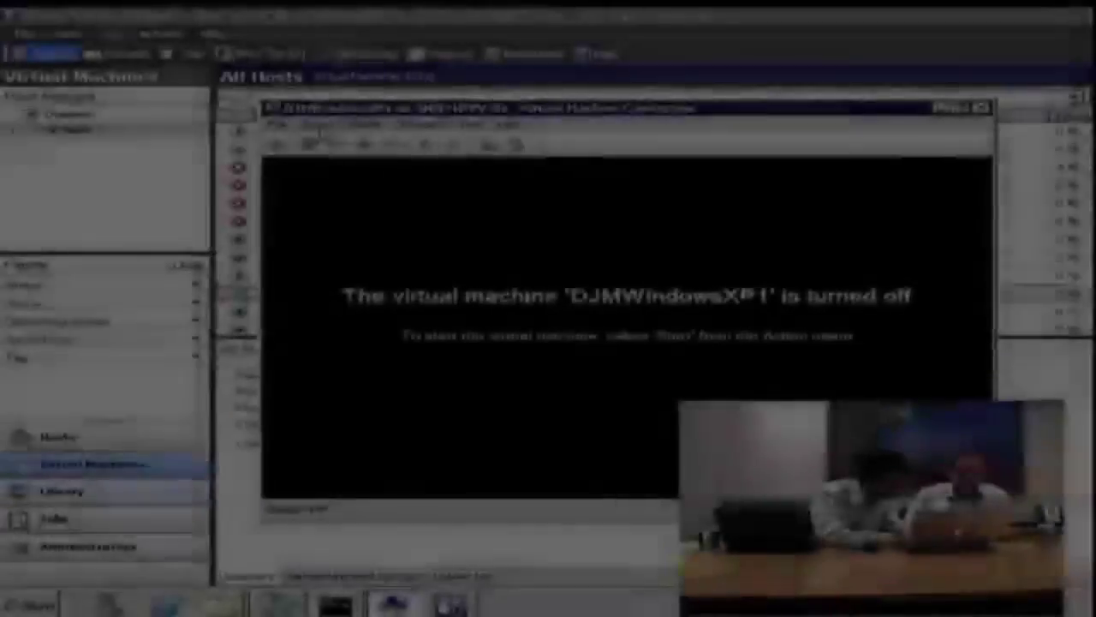
- In Virtual Machine Connection, start the DJMWindowsXP1 virtual machine from CD or DVD and reposition its window
click(316, 125)
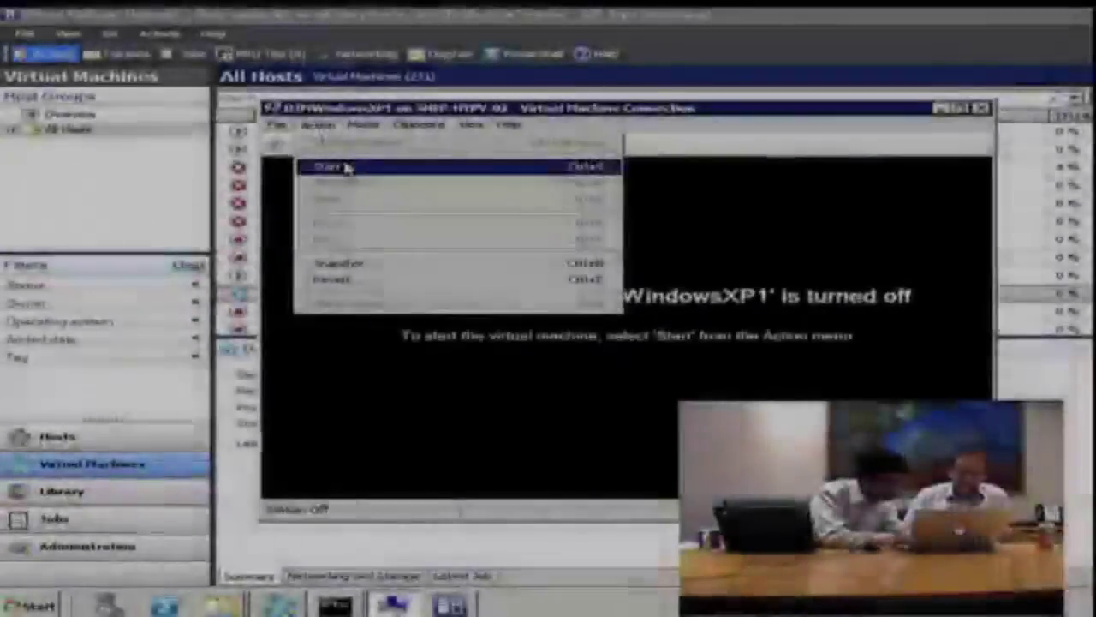
click(346, 167)
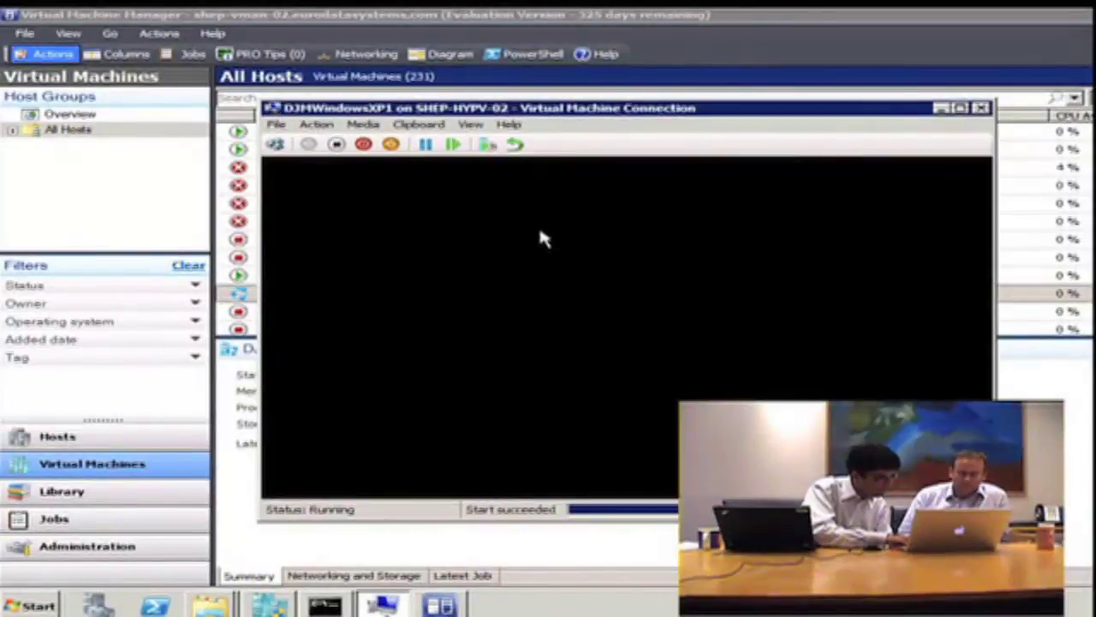
click(537, 264)
key(Return)
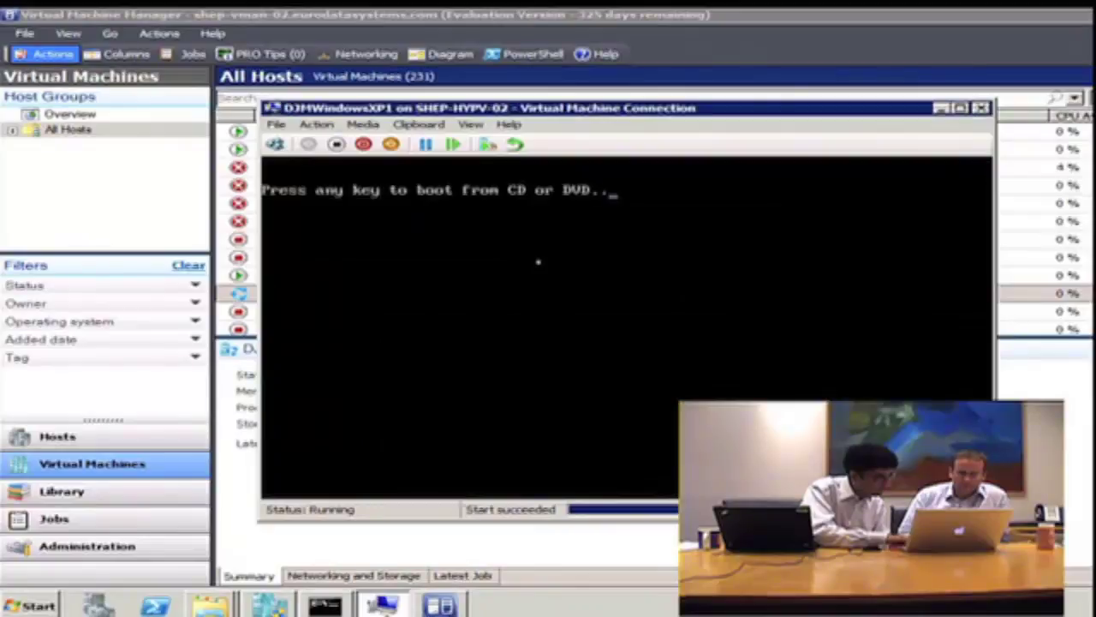
click(537, 261)
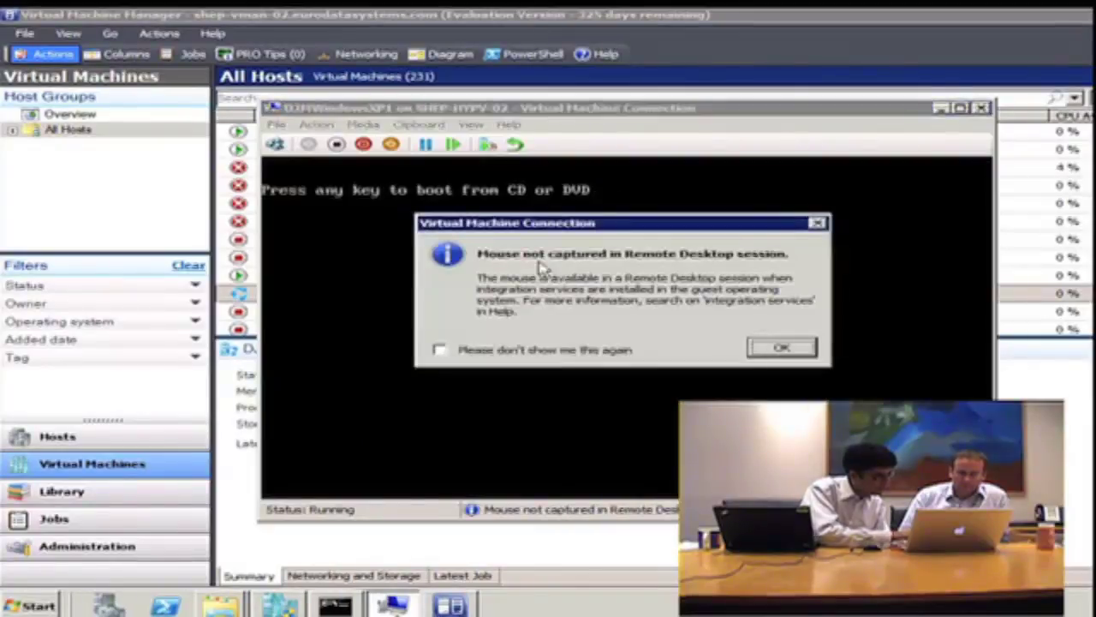
key(Return)
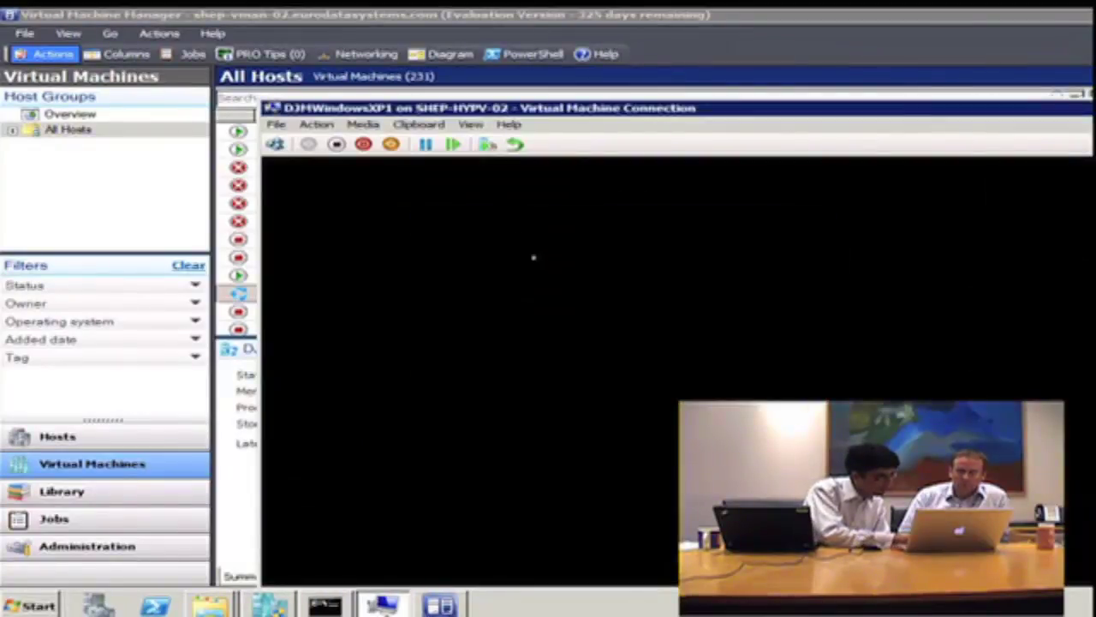
drag(602, 112, 489, 5)
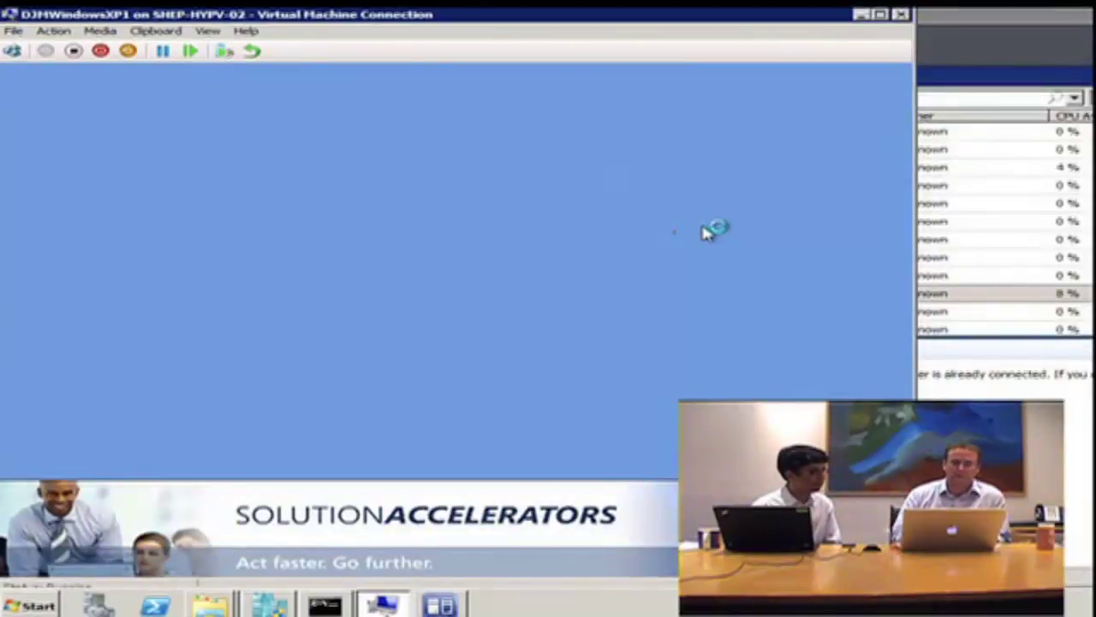
drag(509, 26, 668, 22)
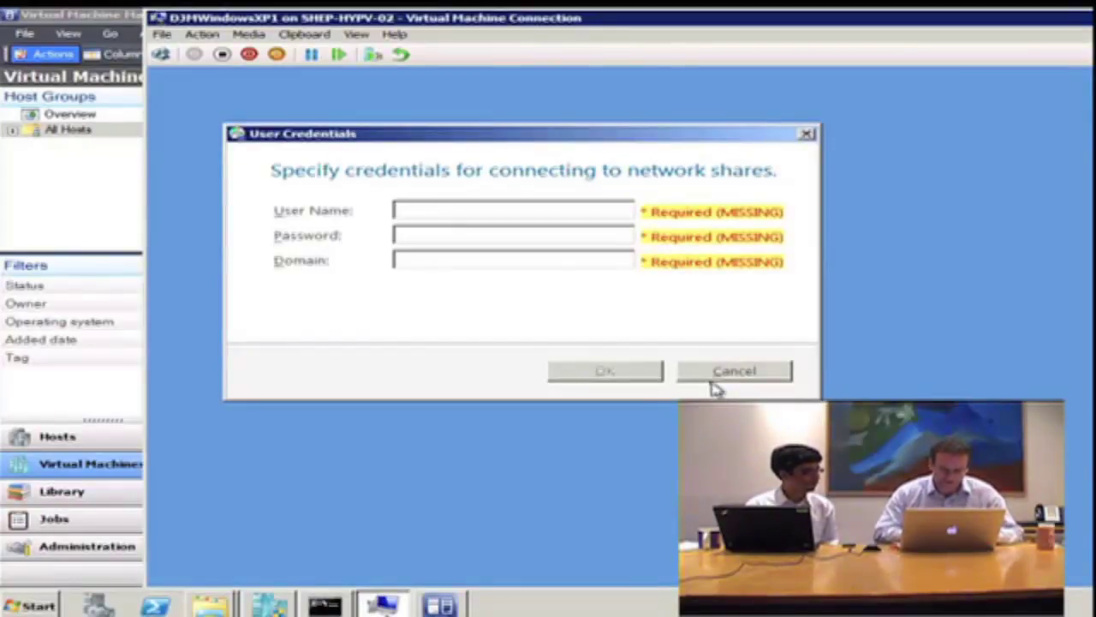
- Submit the network share credentials, entering the account's user name, its password and the domain eurodome
text(david)
key(Tab)
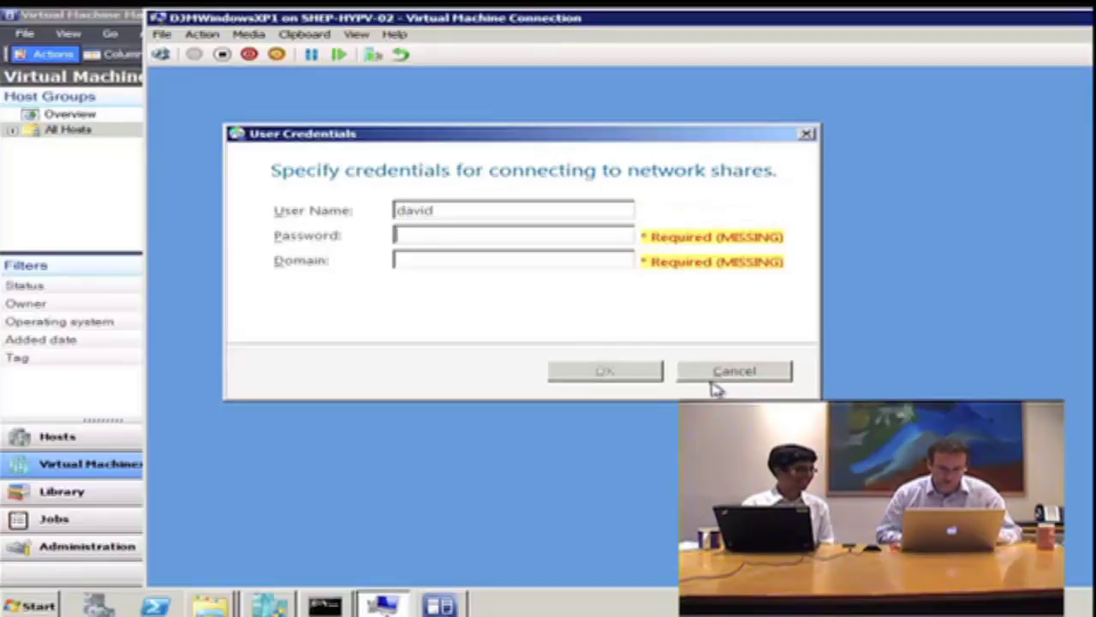
click(613, 210)
text(m)
key(Tab)
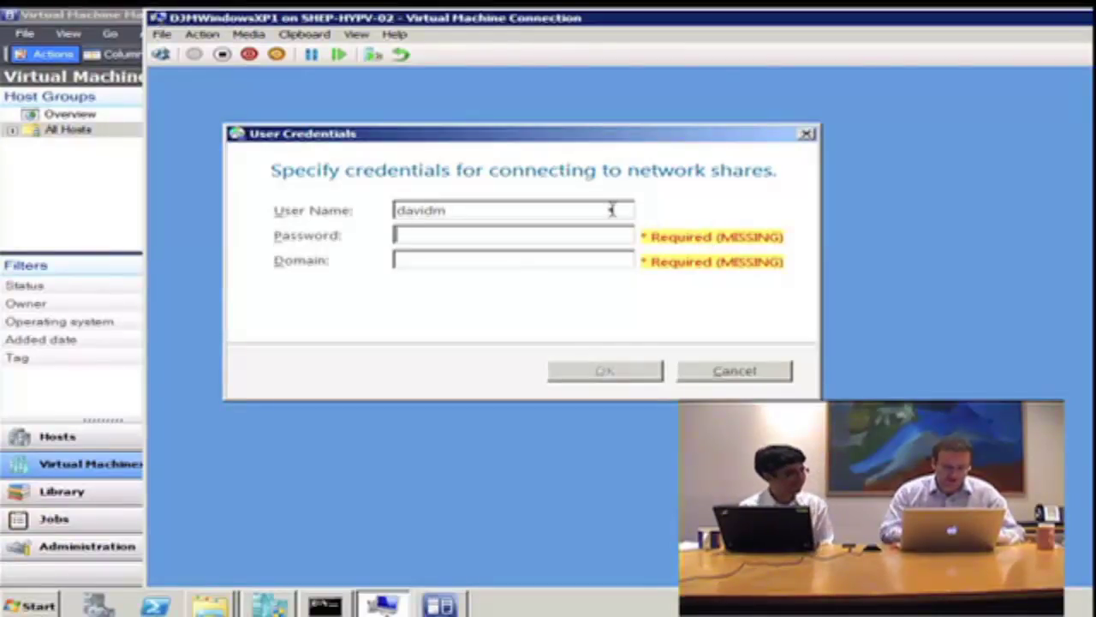
text(••••••••••)
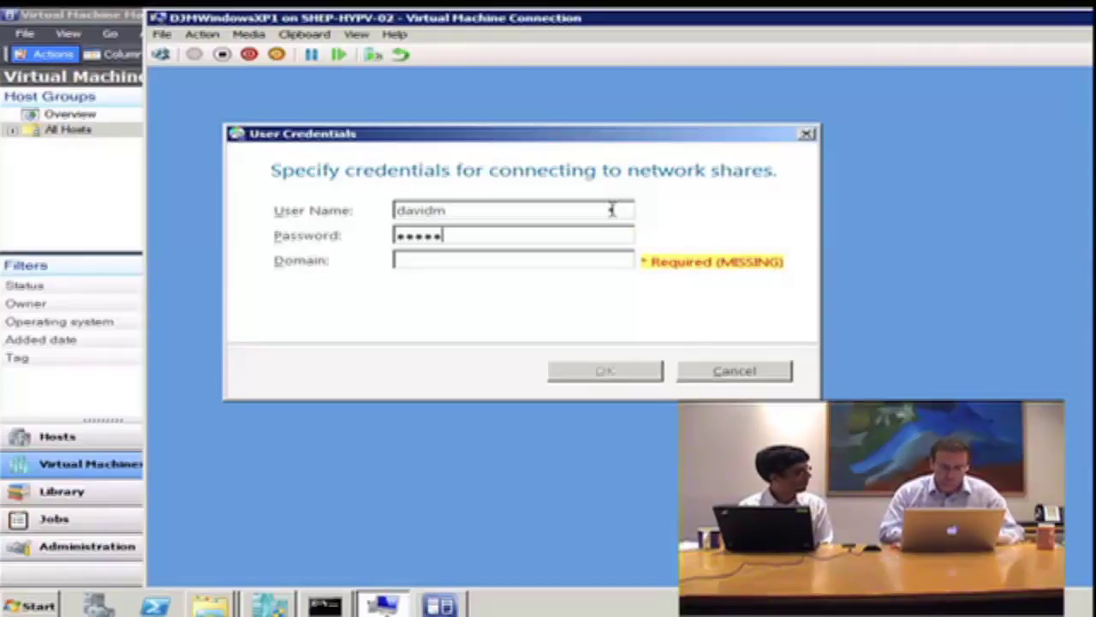
key(Tab)
text(eurodome)
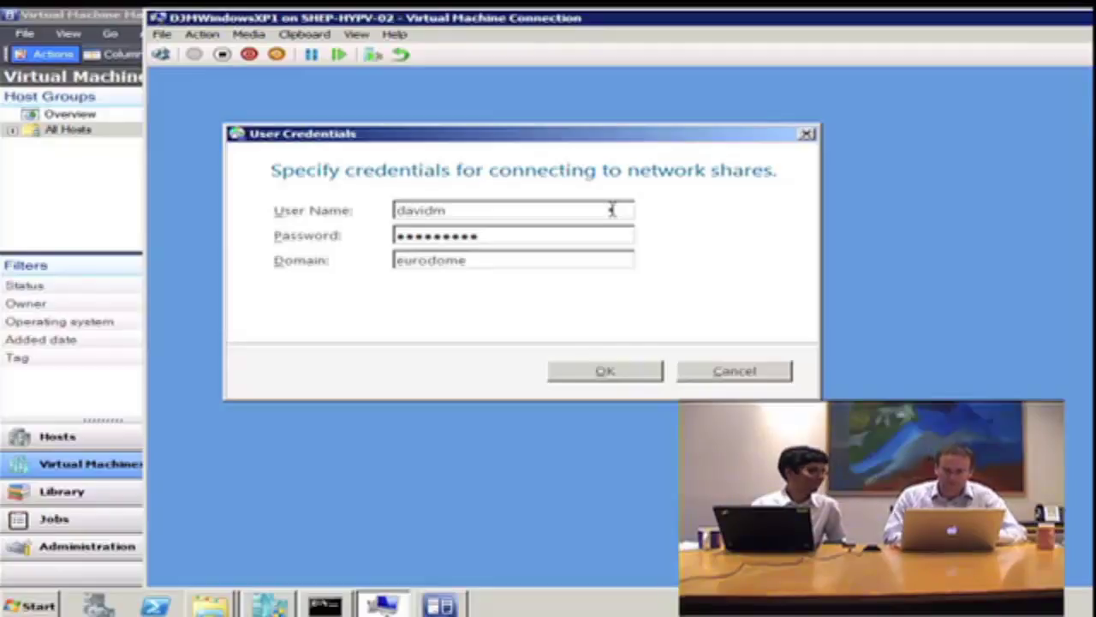
key(Return)
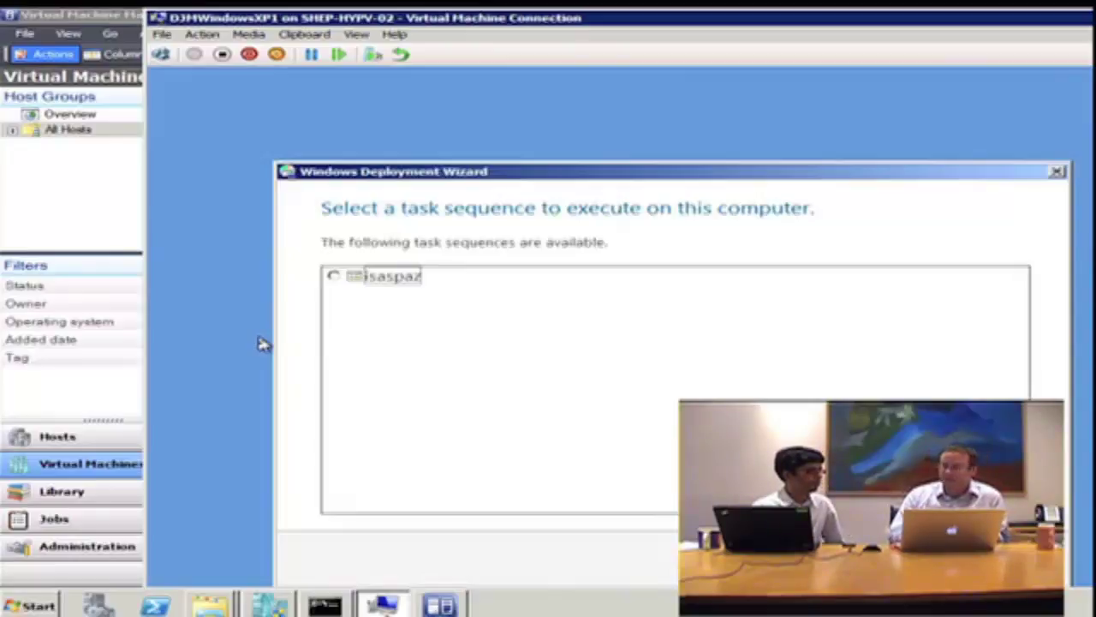
- Select the isaspaz task sequence in the Windows Deployment Wizard and set the computer name to Nicky1
click(404, 285)
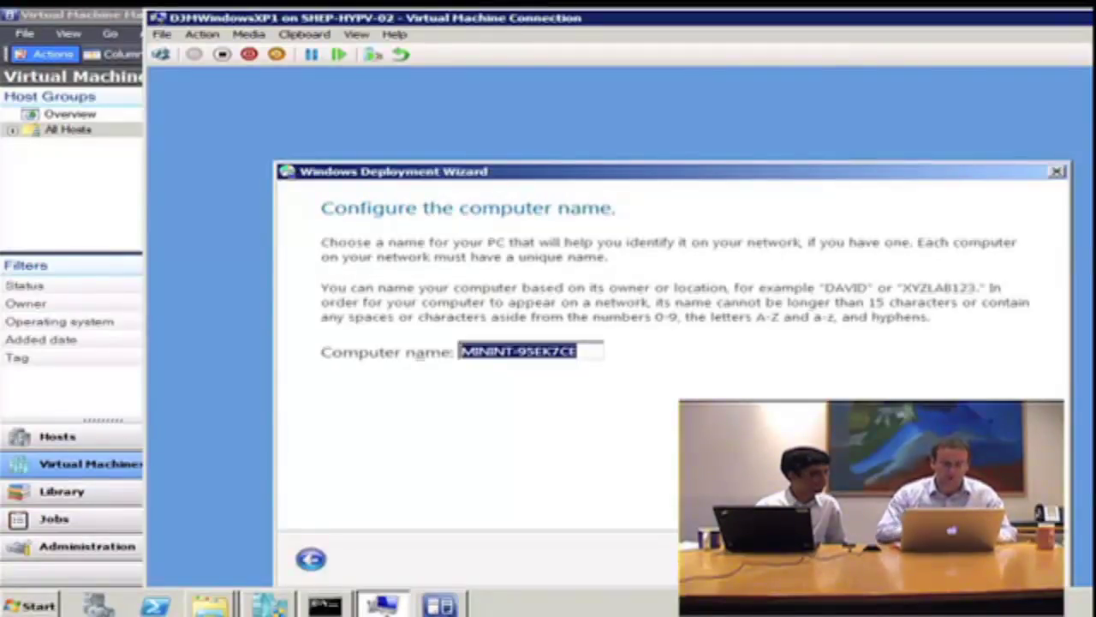
text(Nick)
text(y1)
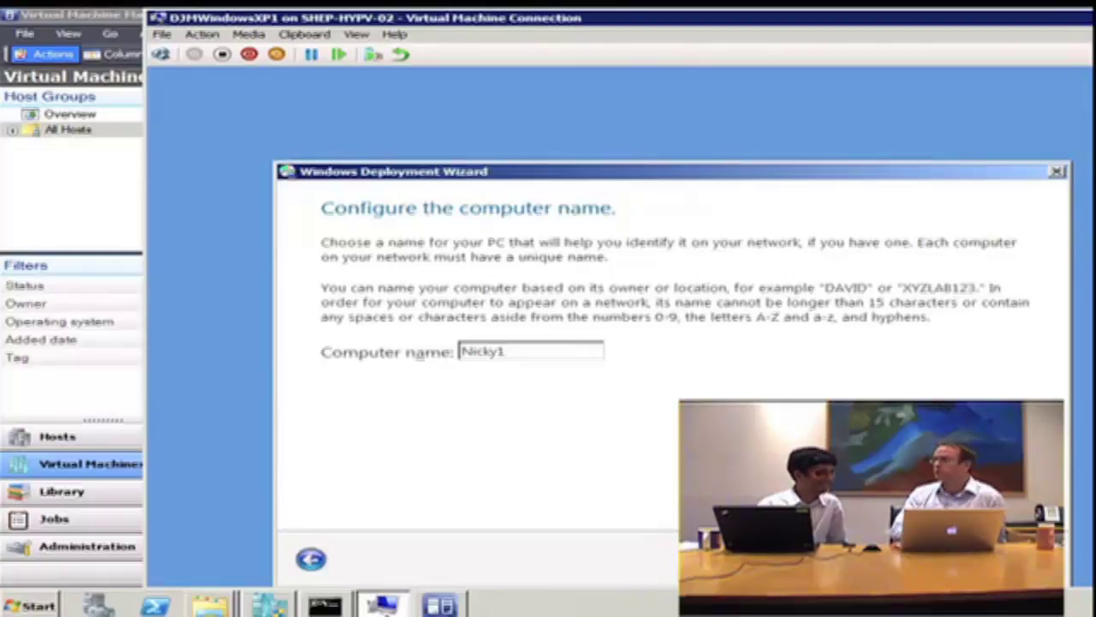
key(Return)
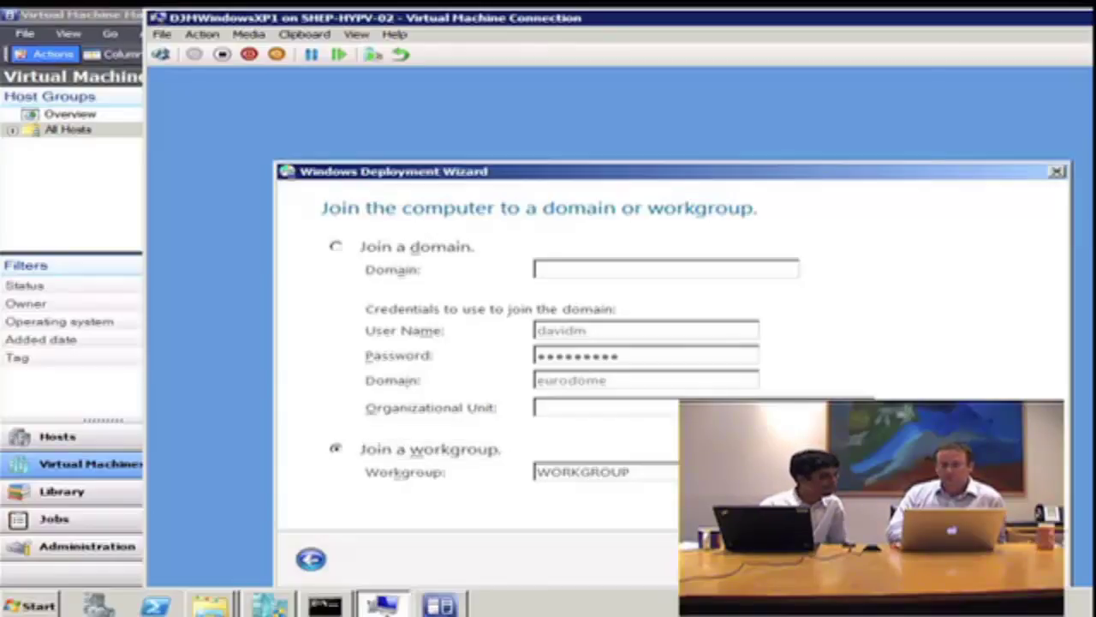
- Accept joining the workgroup WORKGROUP, leave BitLocker disabled, and begin the deployment
key(Return)
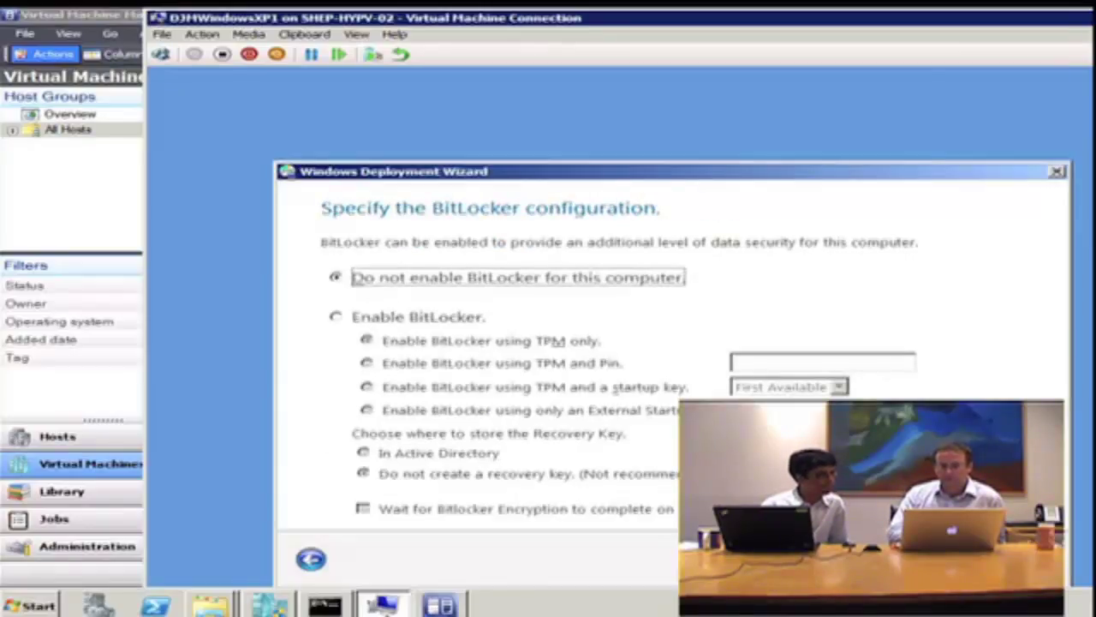
key(Return)
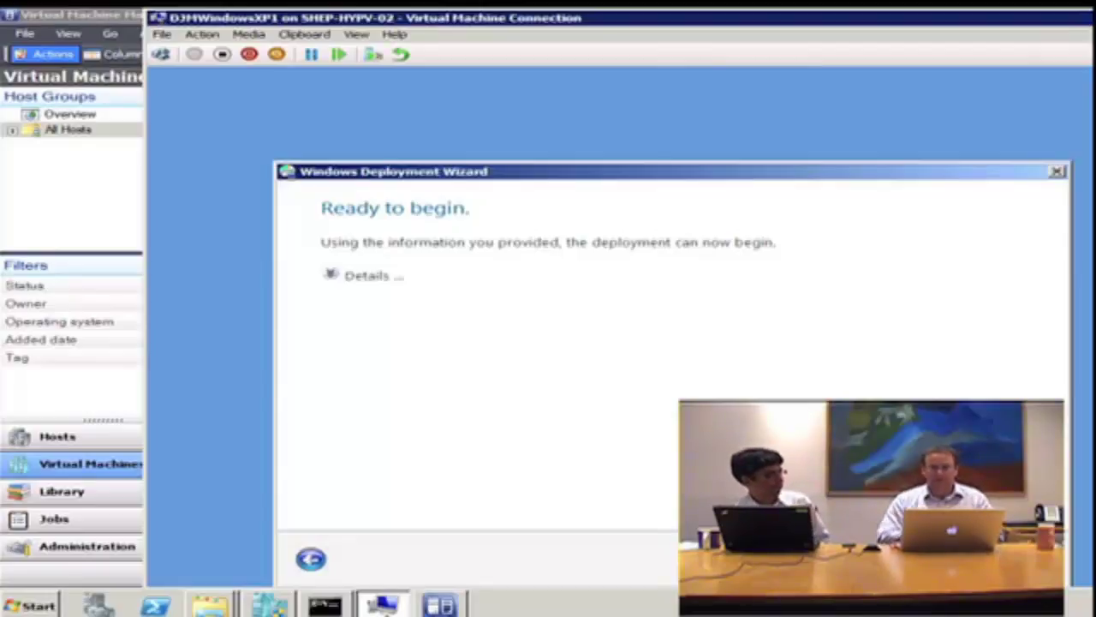
key(Return)
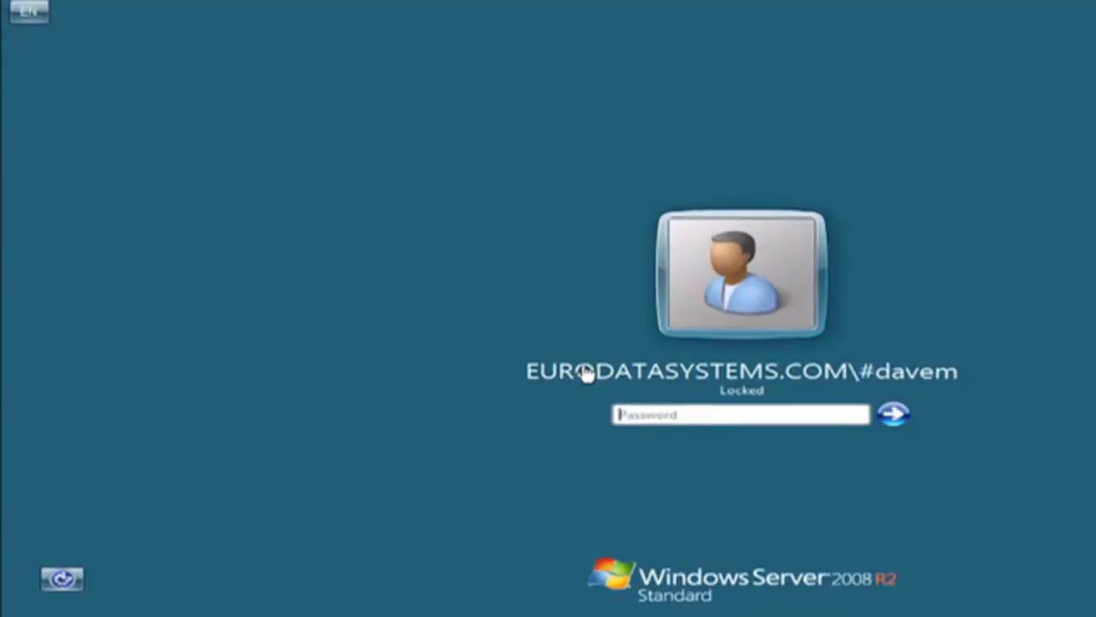
- Unlock the Windows Server session by entering the account password
text(******)
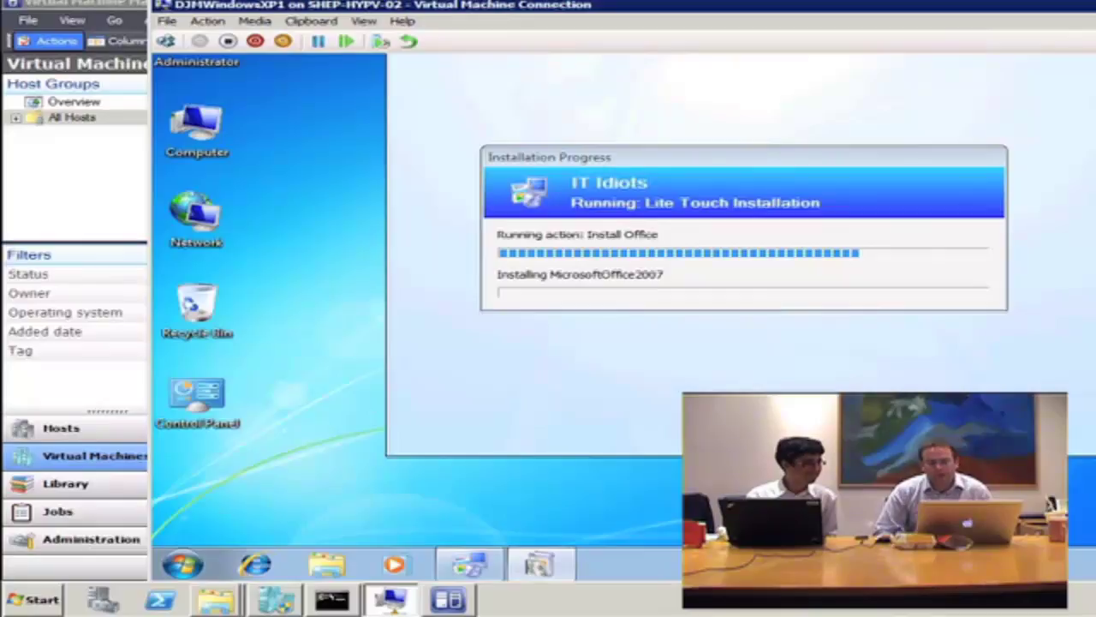
- Move the IT Idiots progress window off the Office installer's heading and open Computer to view the deployed machine's drives
drag(756, 169, 771, 306)
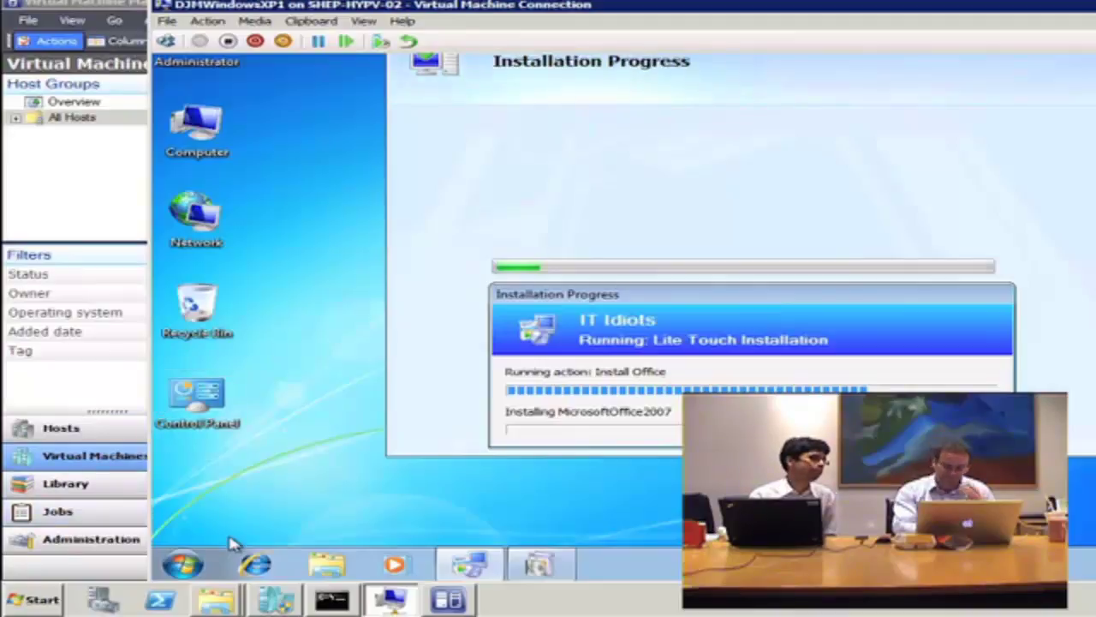
click(184, 563)
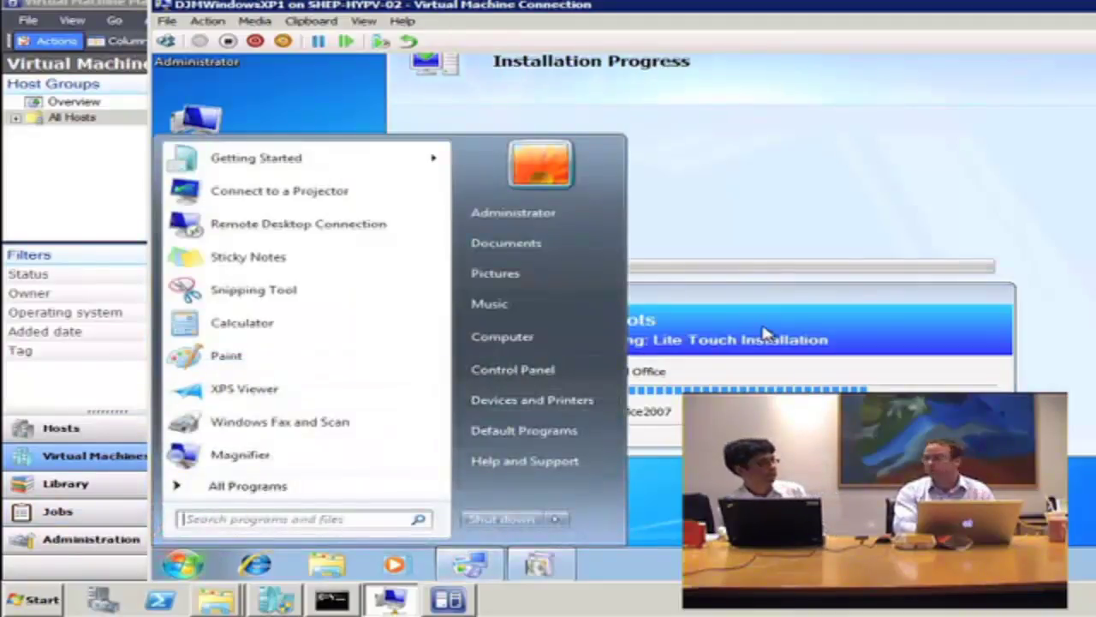
click(505, 338)
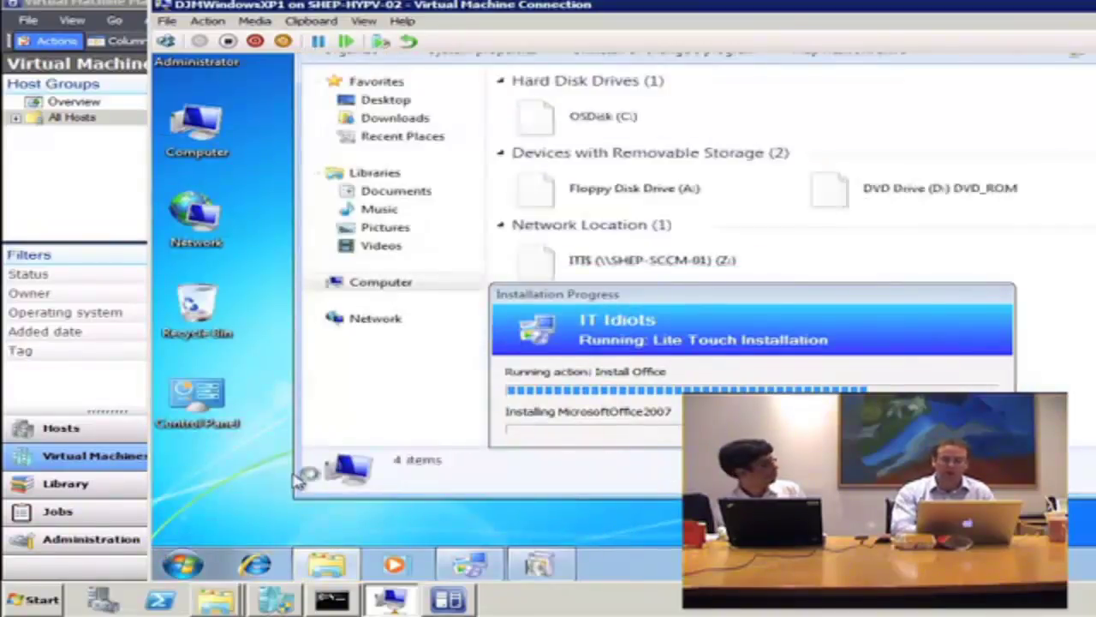
- Open the system properties of the deployed Windows 7 computer
click(175, 565)
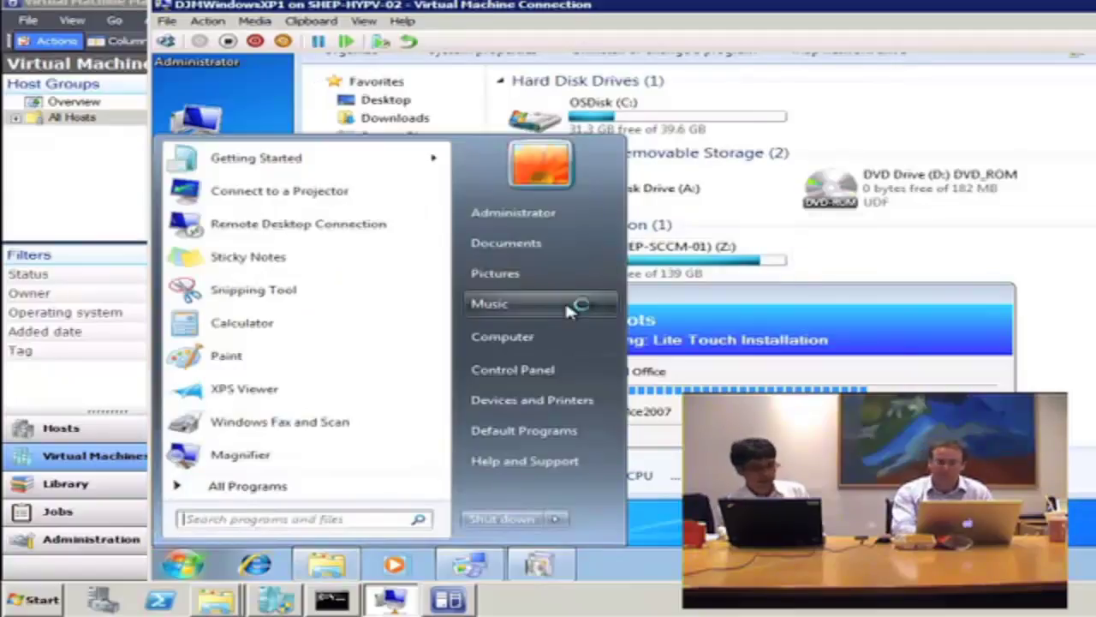
right_click(519, 347)
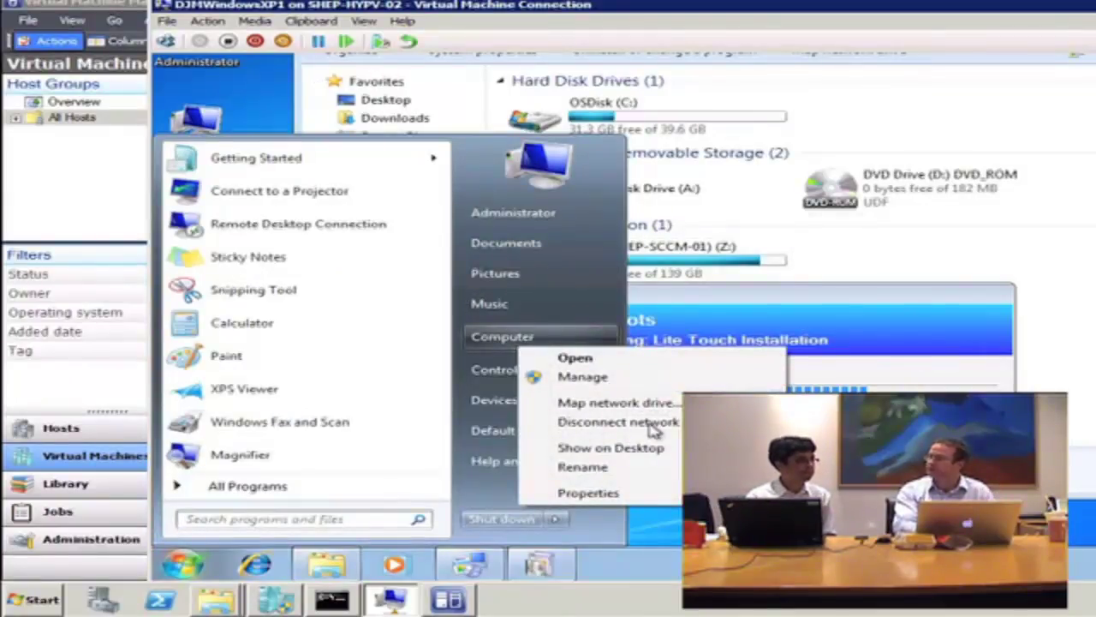
key(Escape)
key(Escape)
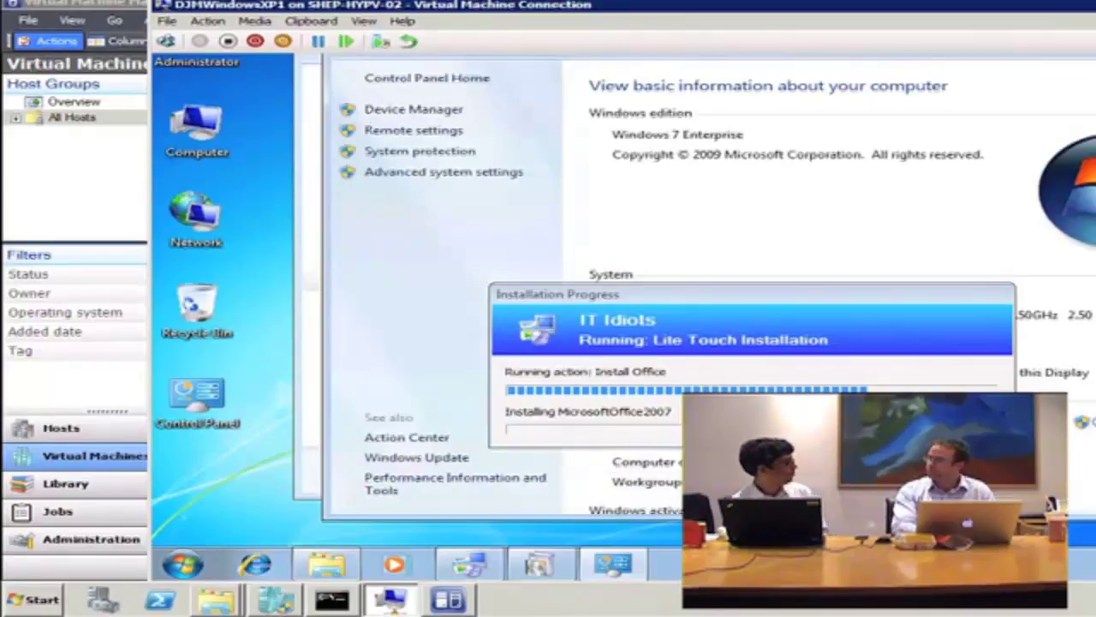
- Move the installation progress window clear of the system information, examine the edition, hardware and computer name details, and return to the Office installer
drag(641, 298, 590, 215)
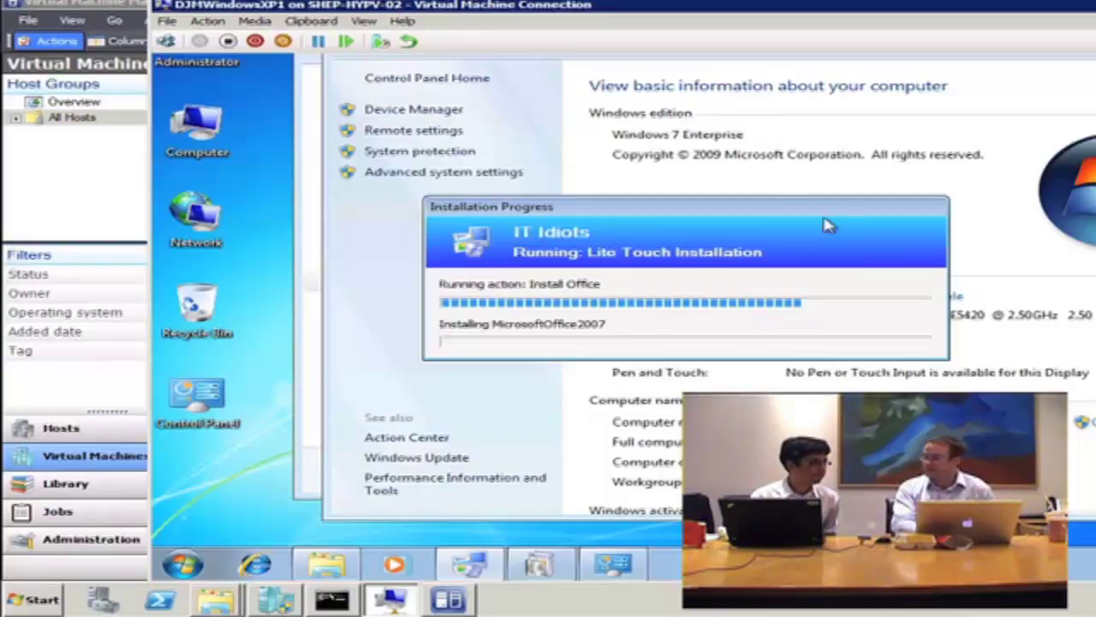
drag(774, 206, 848, 190)
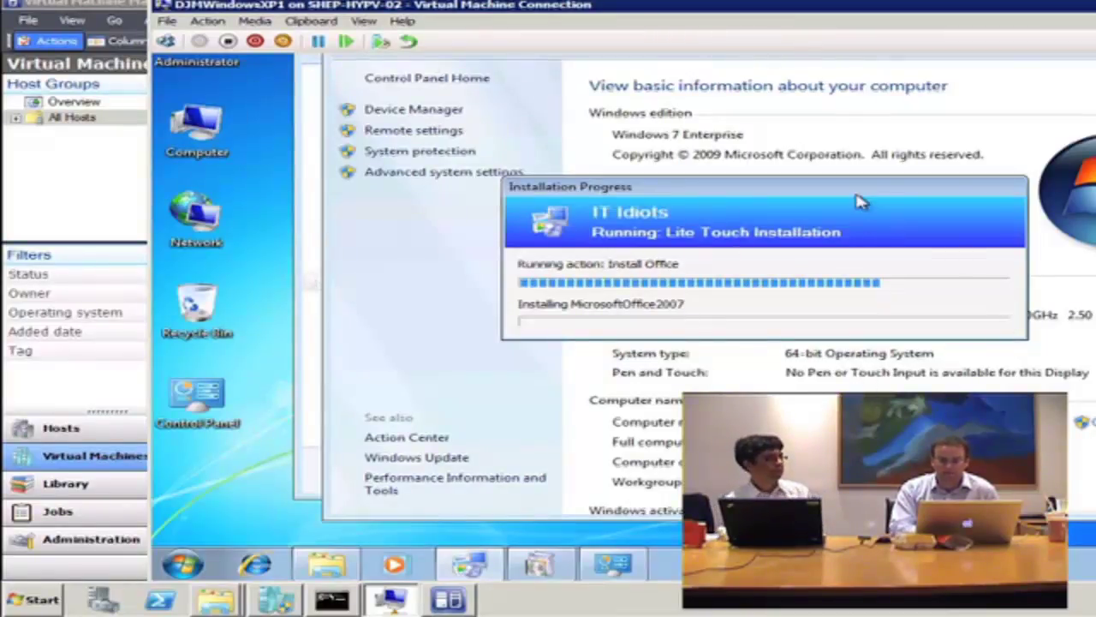
drag(913, 201, 1039, 160)
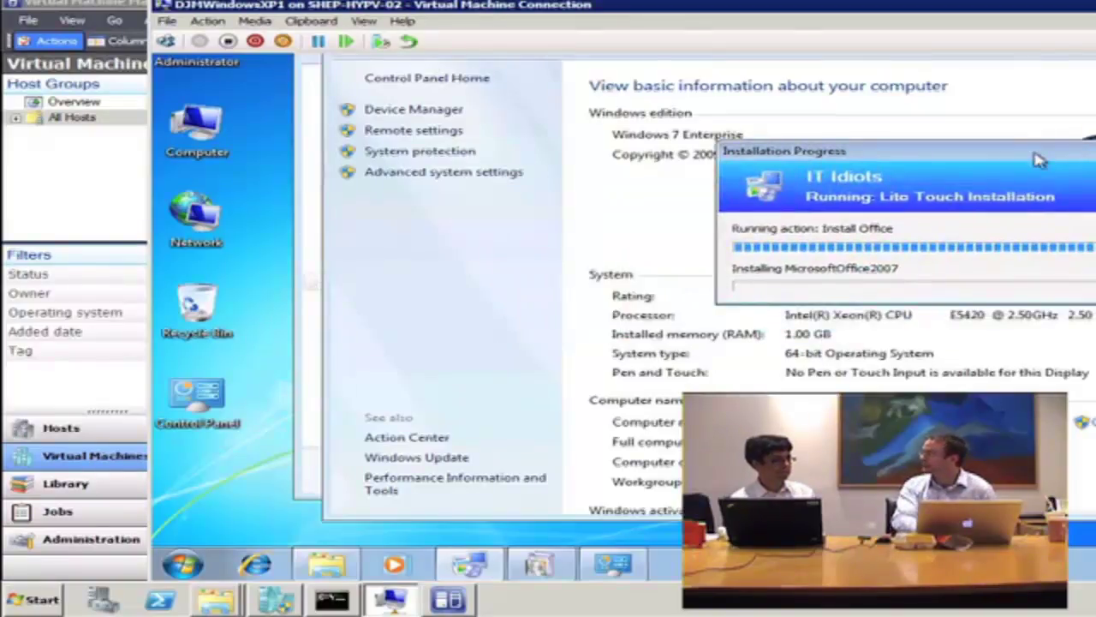
scroll(771, 283, down, 1)
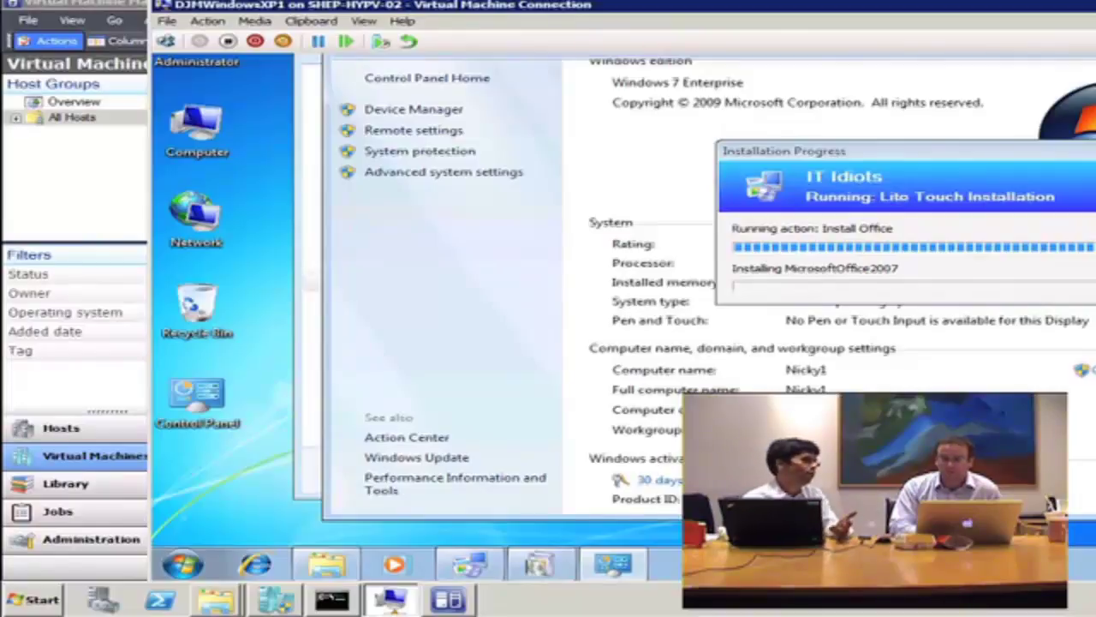
scroll(771, 283, up, 1)
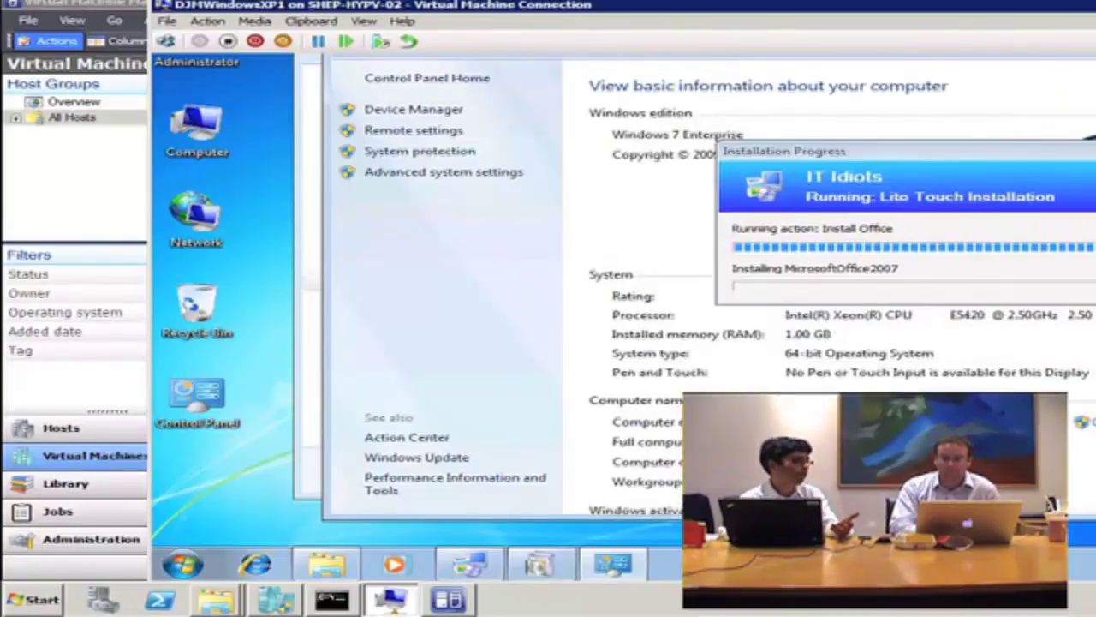
scroll(624, 300, up, 2)
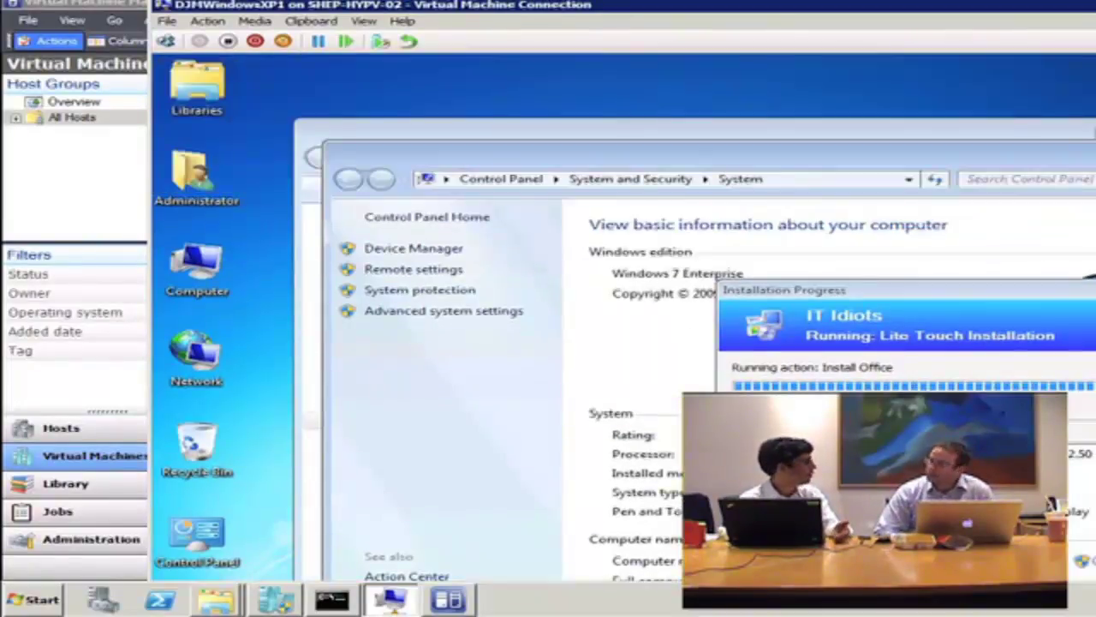
key(alt+Left)
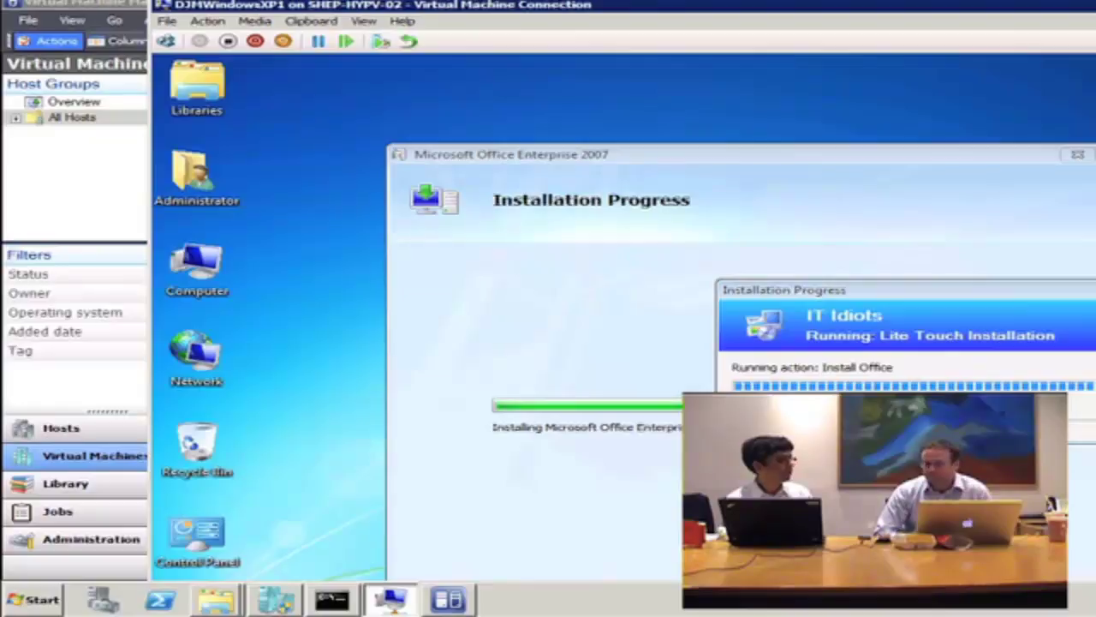
drag(1047, 289, 928, 230)
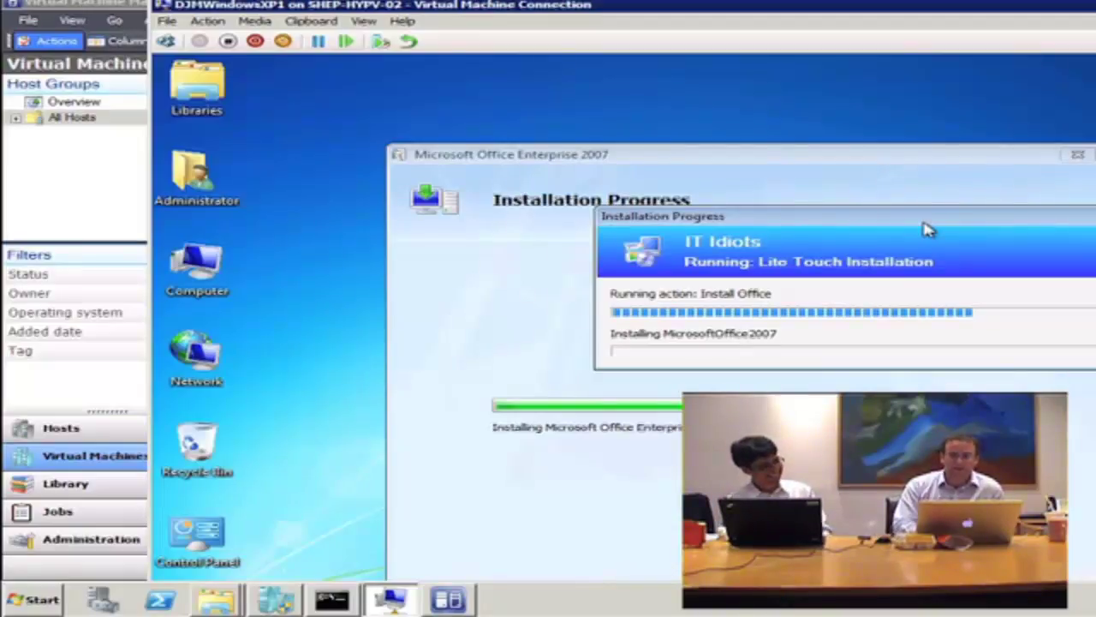
drag(929, 230, 814, 260)
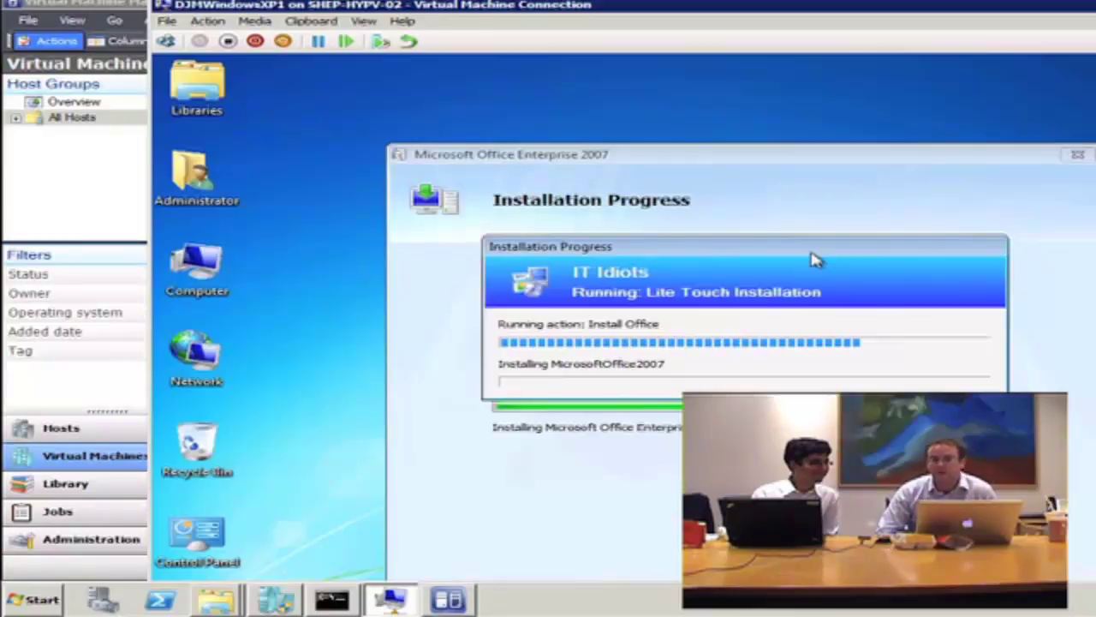
drag(814, 259, 810, 253)
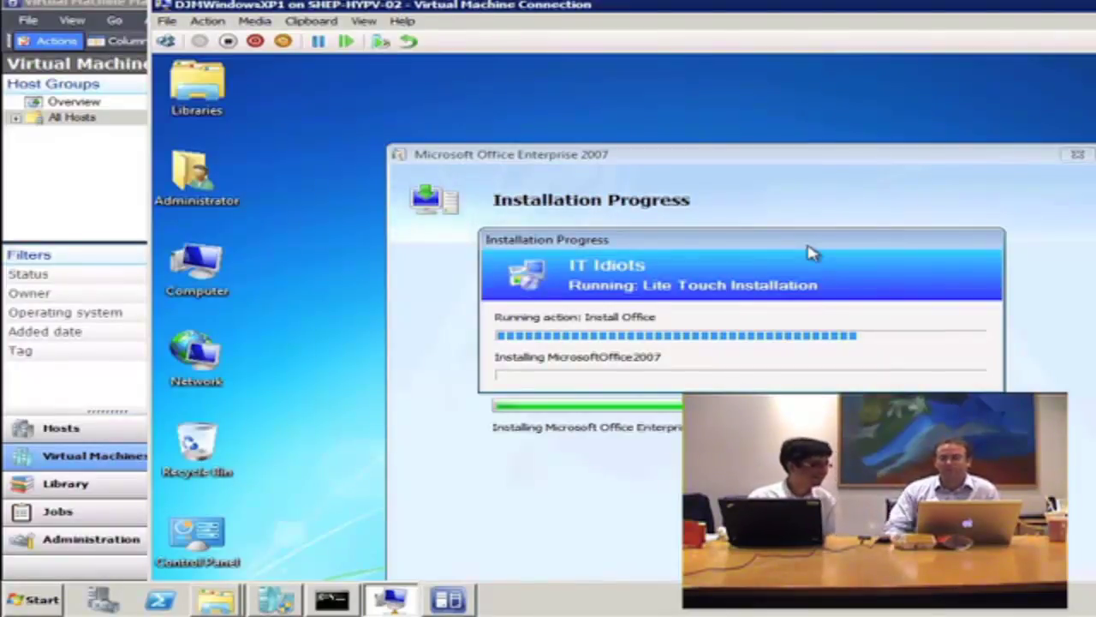
drag(812, 252, 838, 238)
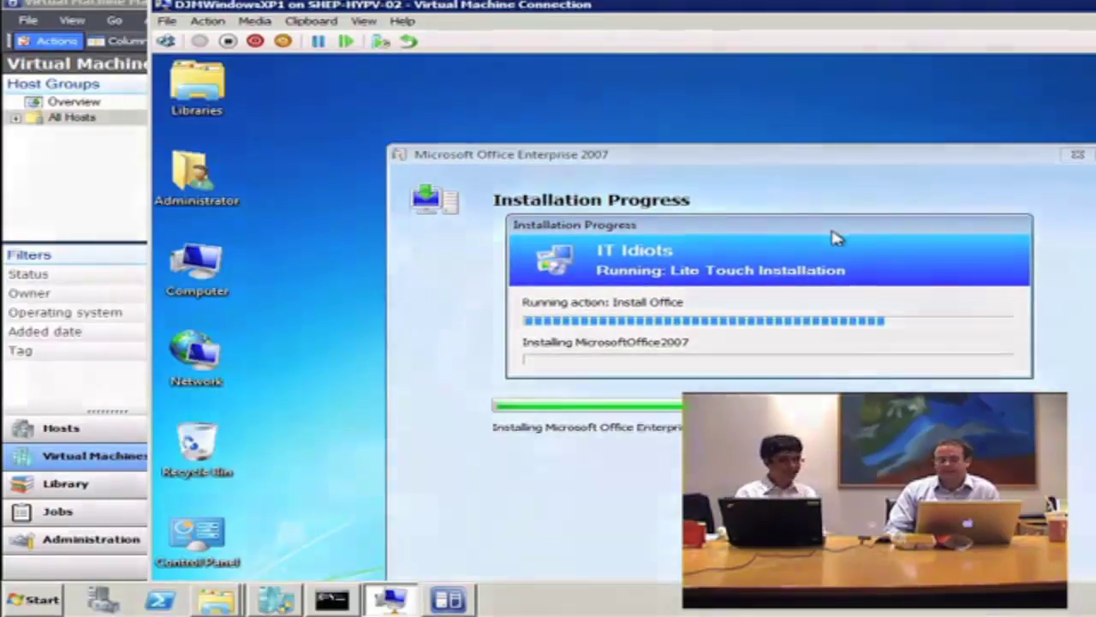